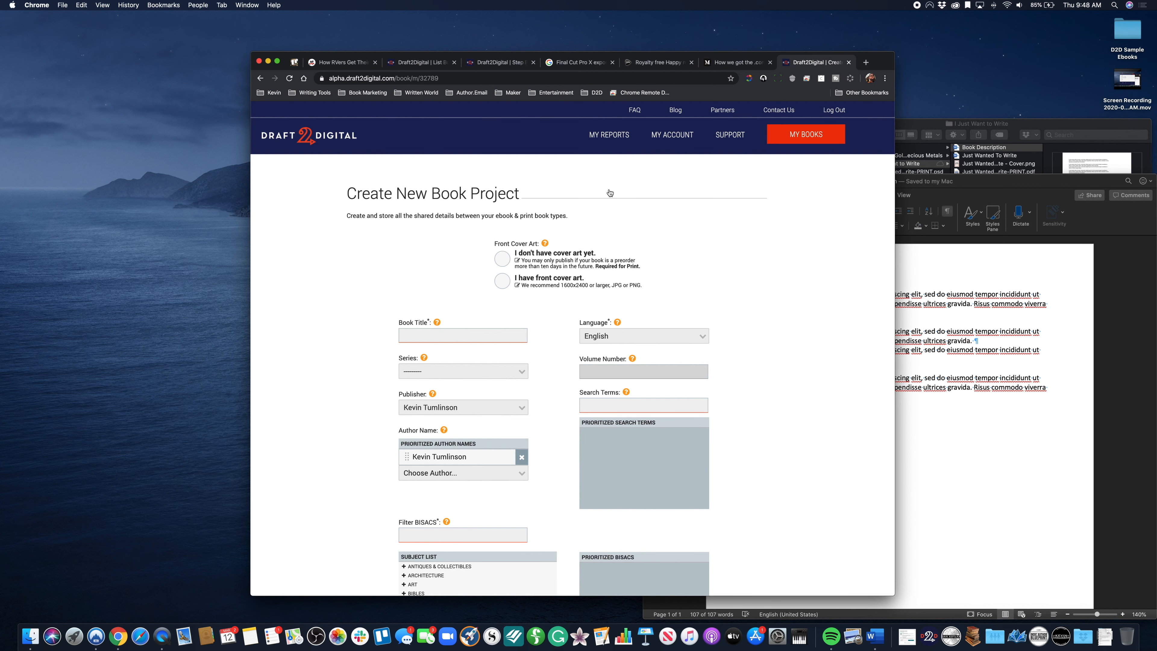
Step: Upload Just Wanted To Write - Cover.png from the I Just Want to Write folder in D2D Sample Ebooks as the front cover art
{"action": "scroll", "coordinate": [748, 302], "scroll_direction": "down", "scroll_amount": 5}
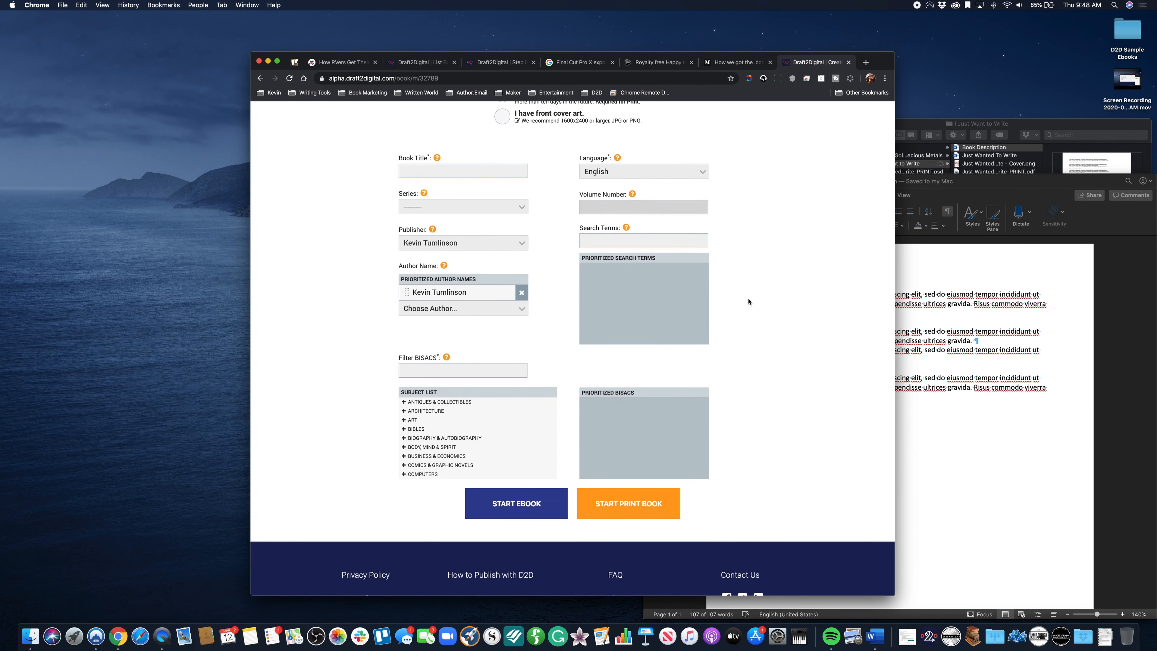
{"action": "scroll", "coordinate": [748, 302], "scroll_direction": "up", "scroll_amount": 3}
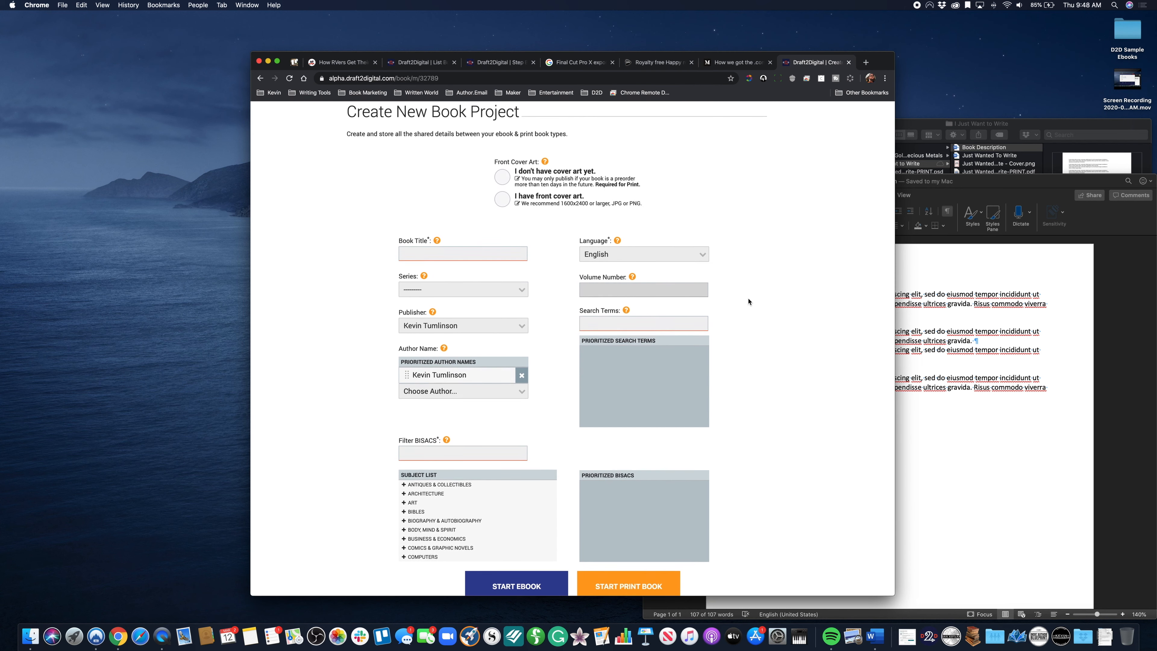
{"action": "scroll", "coordinate": [748, 301], "scroll_direction": "up", "scroll_amount": 2}
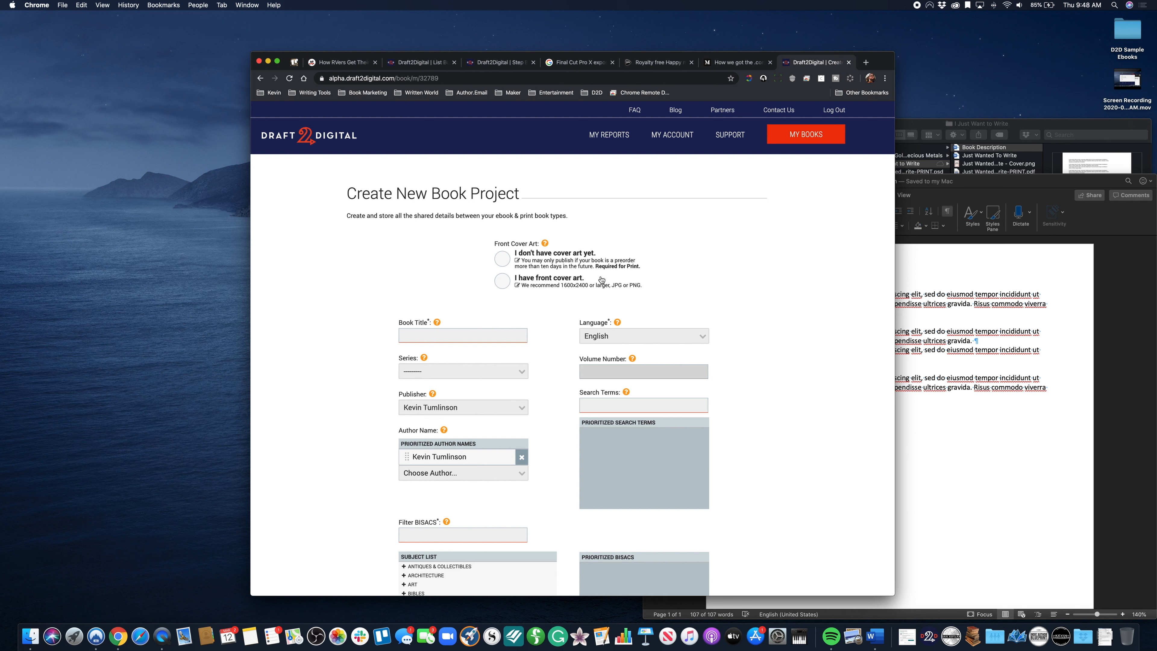
{"action": "mouse_move", "coordinate": [545, 244]}
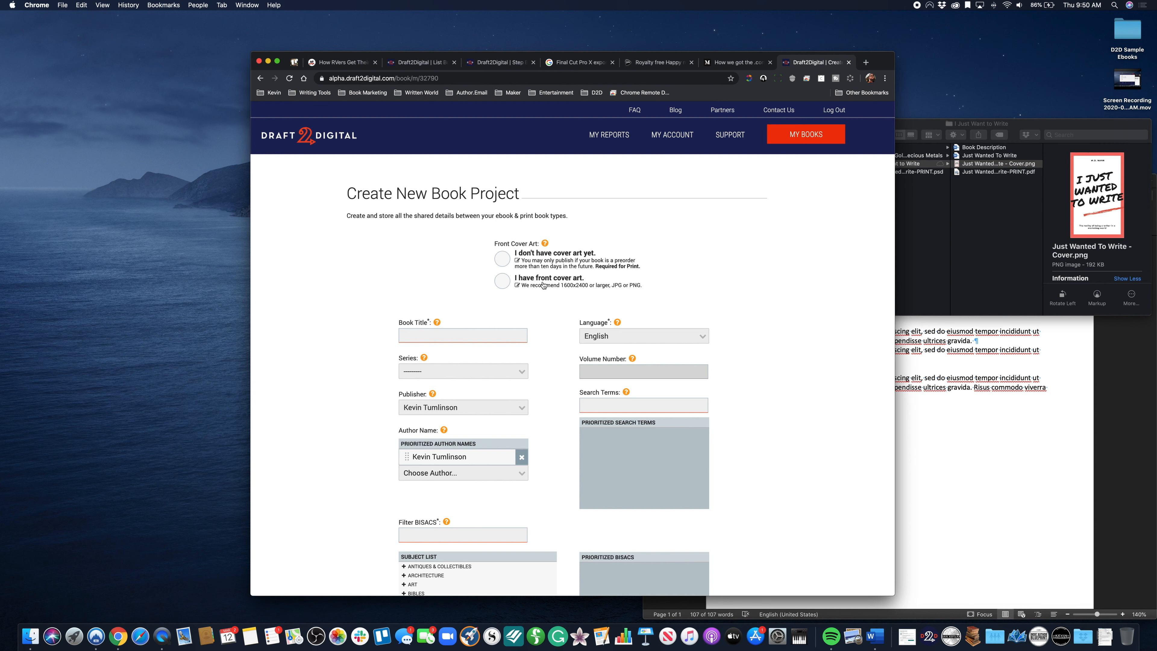
{"action": "left_click", "coordinate": [502, 281]}
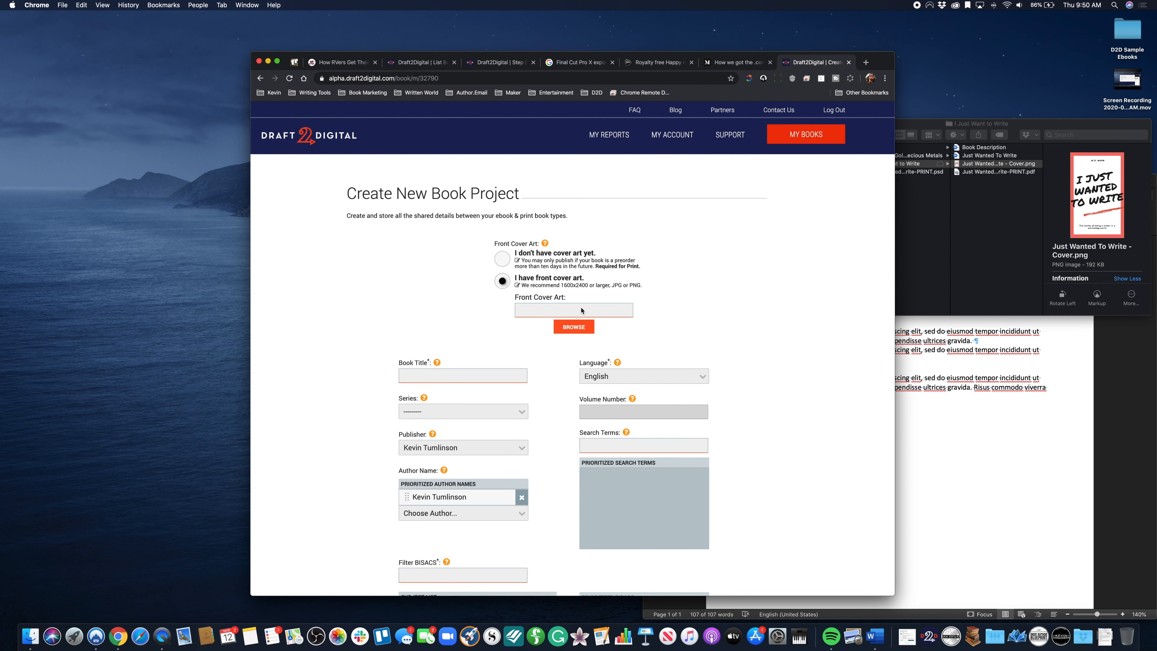
{"action": "left_click", "coordinate": [575, 329]}
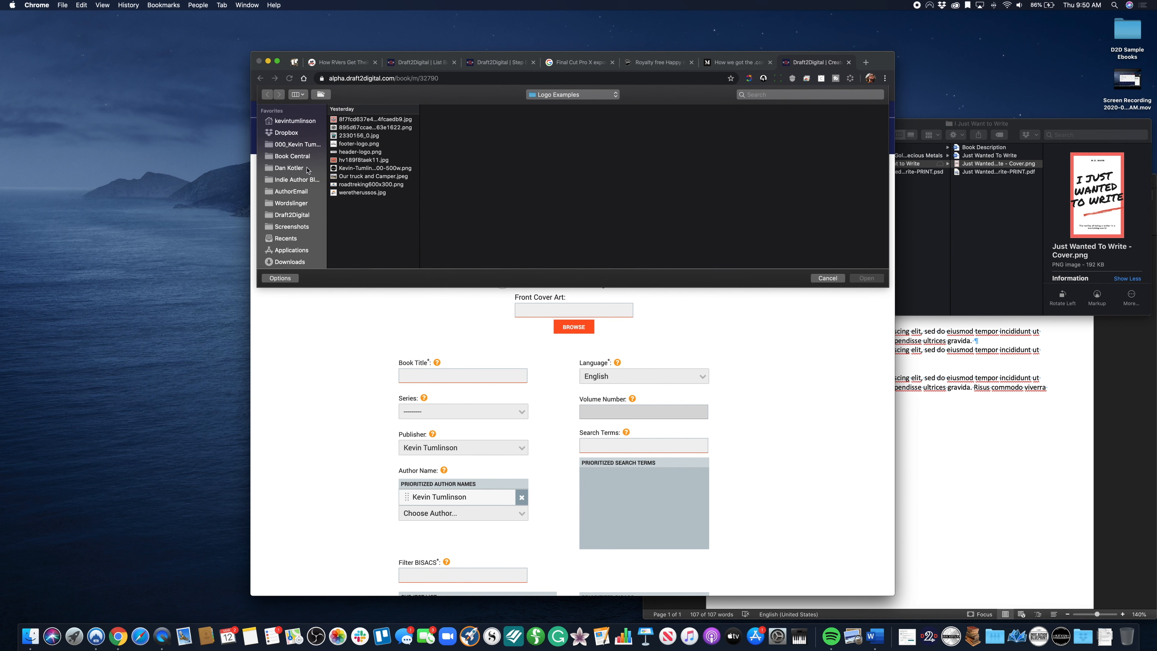
{"action": "scroll", "coordinate": [310, 157], "scroll_direction": "down", "scroll_amount": 3}
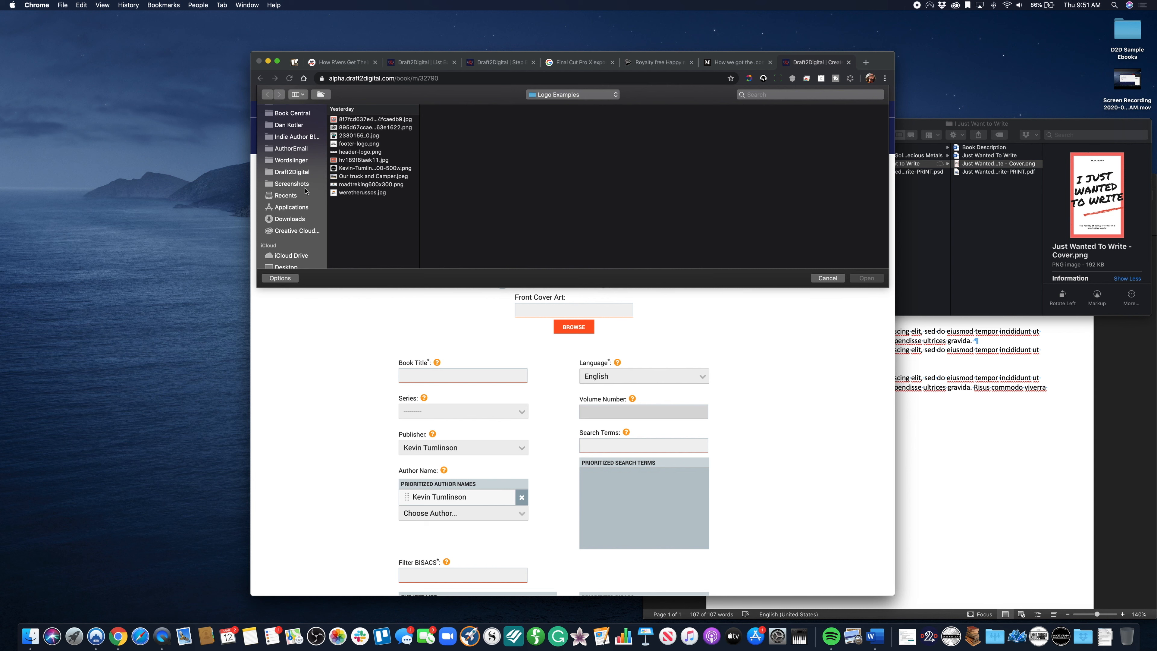
{"action": "left_click", "coordinate": [365, 186]}
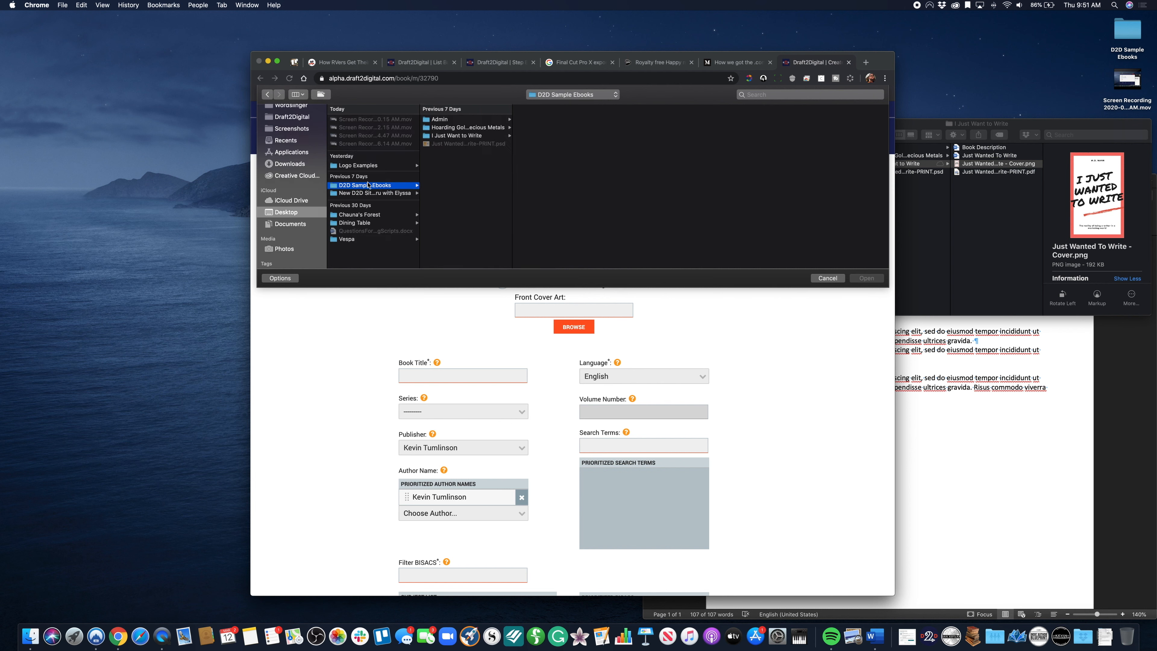
{"action": "left_click", "coordinate": [458, 135]}
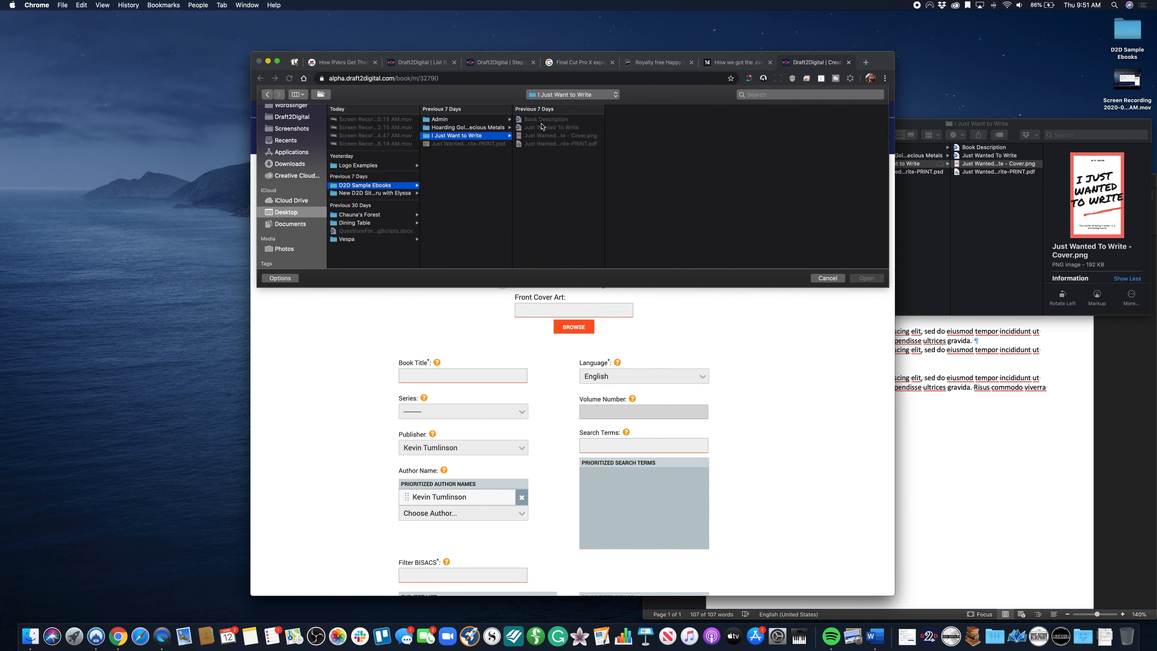
{"action": "left_click", "coordinate": [559, 136]}
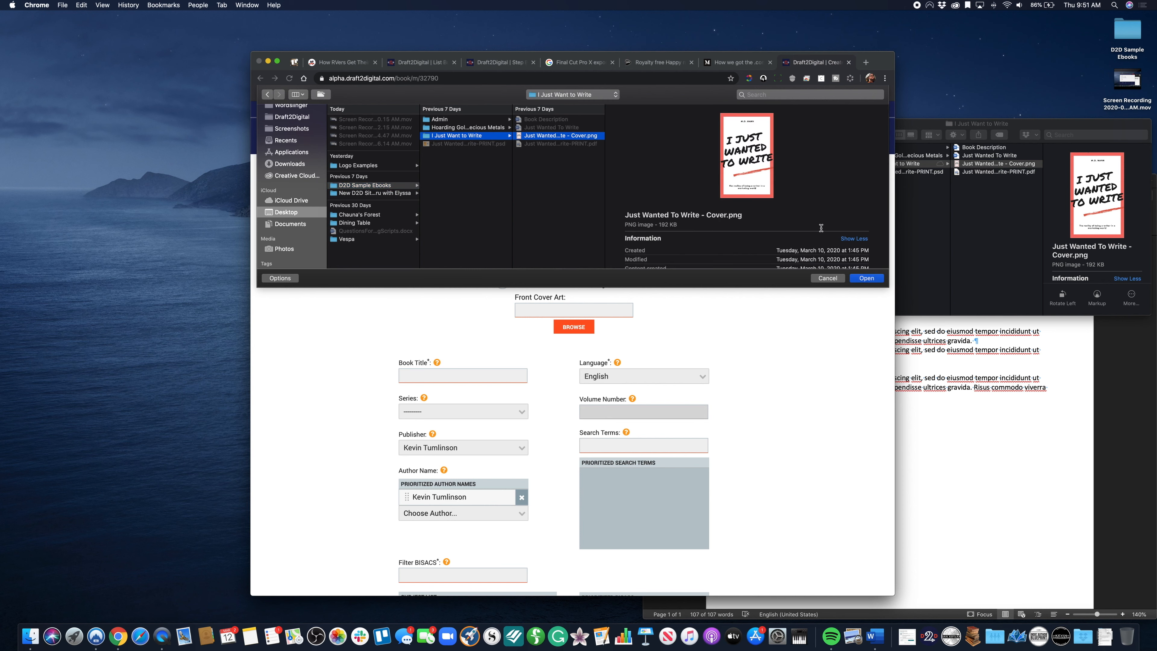
{"action": "left_click", "coordinate": [866, 278]}
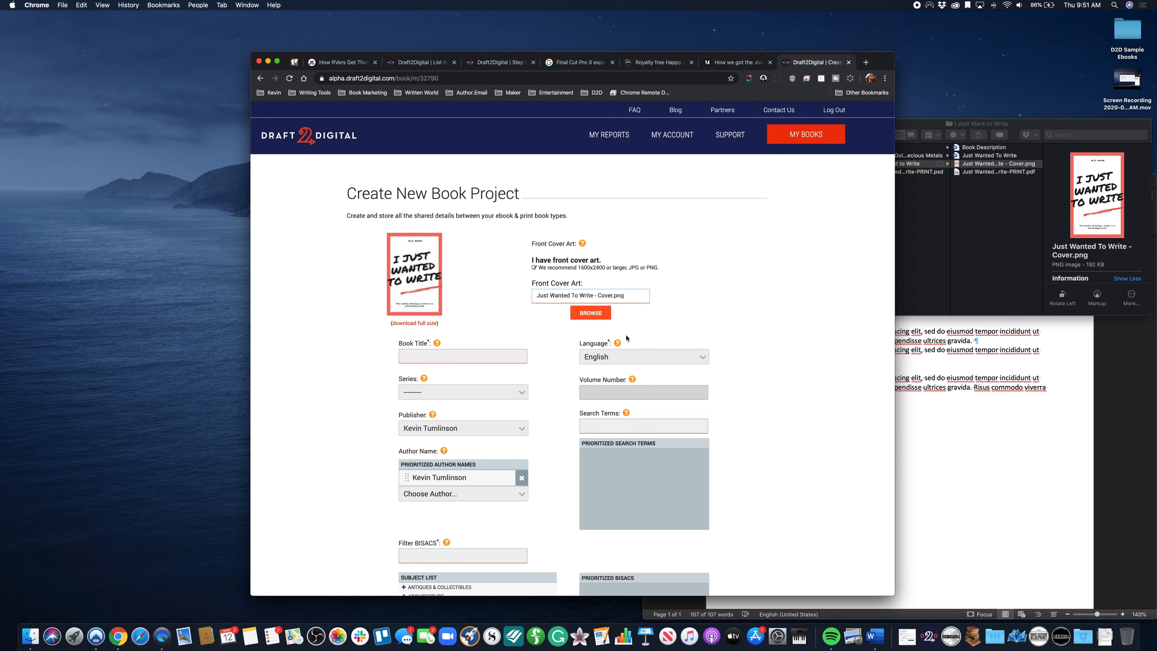
Step: Title the book "I Just Wanted to Write" and assign it to the Get Off My Lawn series
{"action": "scroll", "coordinate": [630, 407], "scroll_direction": "down", "scroll_amount": 5}
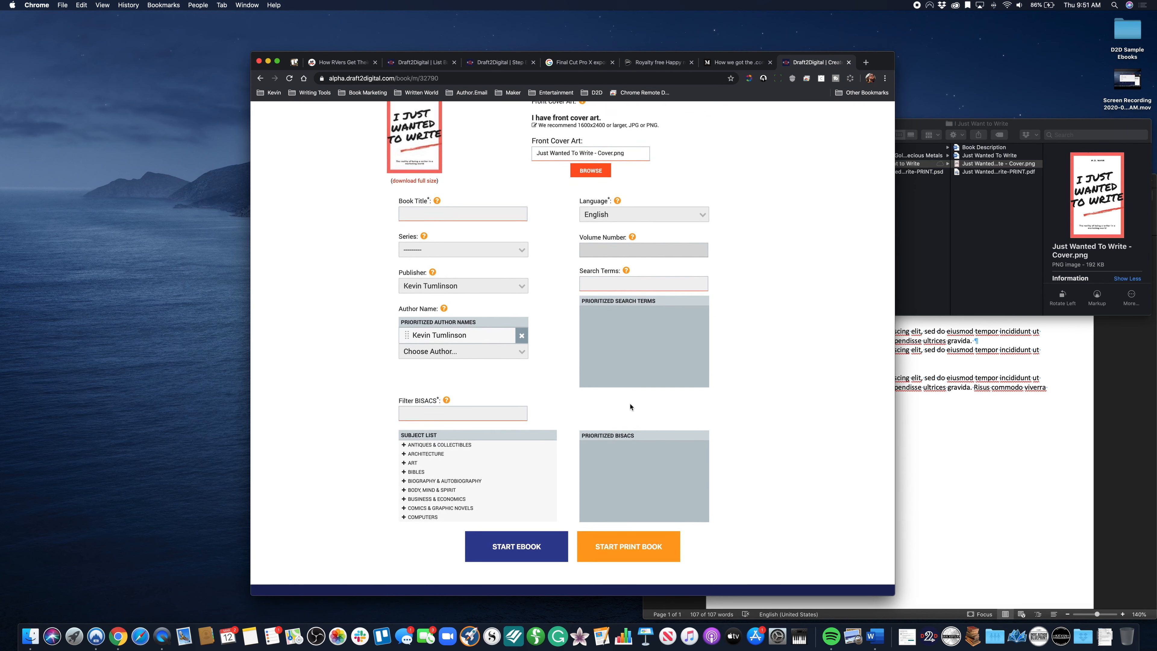
{"action": "scroll", "coordinate": [630, 406], "scroll_direction": "up", "scroll_amount": 5}
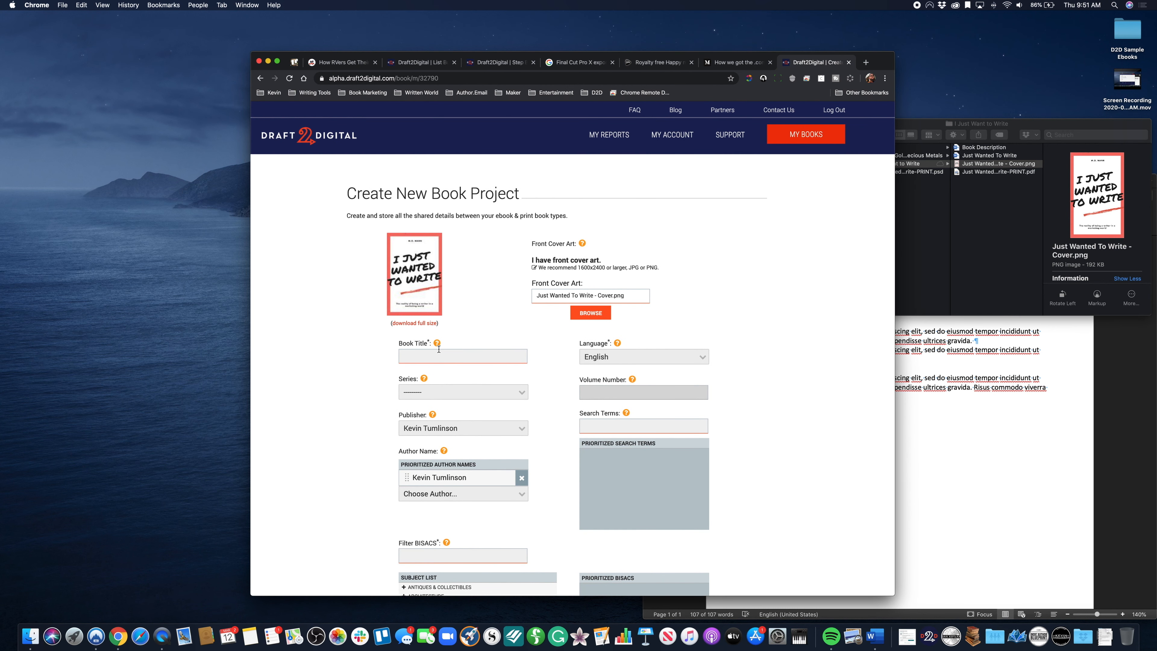
{"action": "mouse_move", "coordinate": [436, 344]}
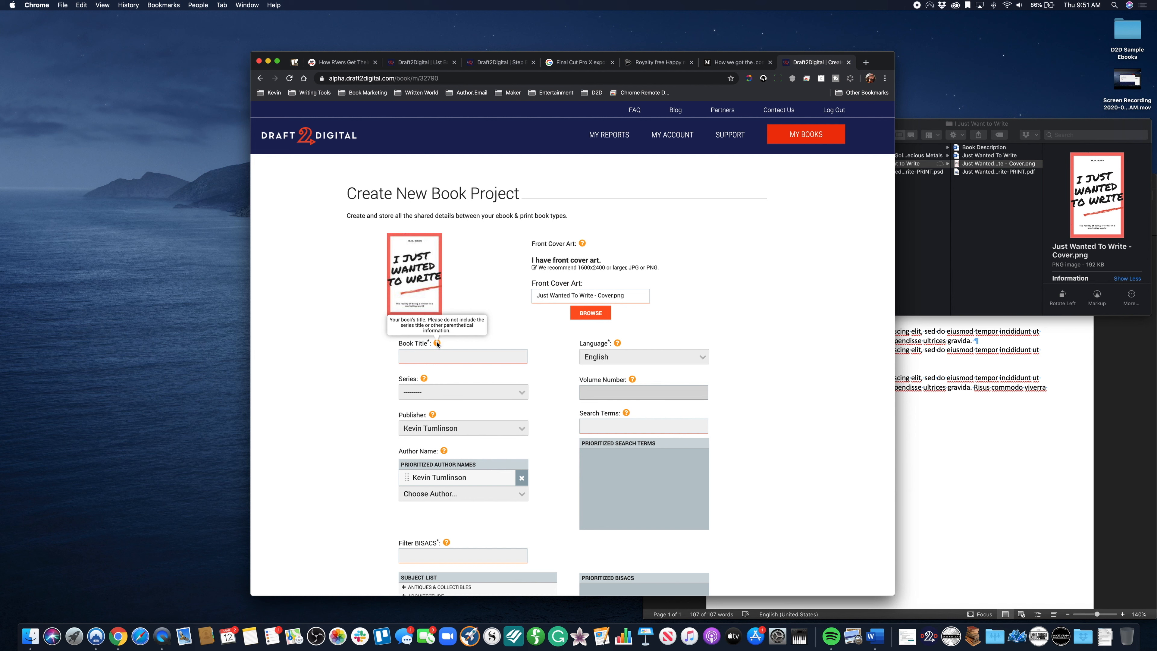
{"action": "left_click", "coordinate": [435, 356]}
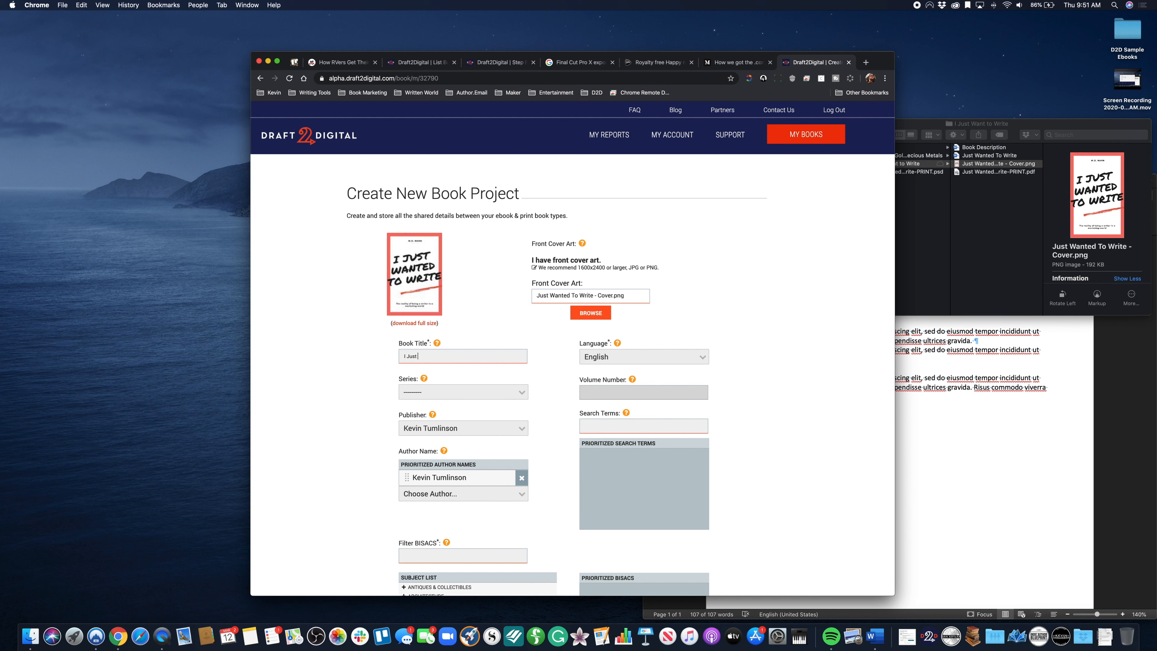
{"action": "type", "text": "I Just Wanted to Write"}
{"action": "left_click", "coordinate": [474, 396]}
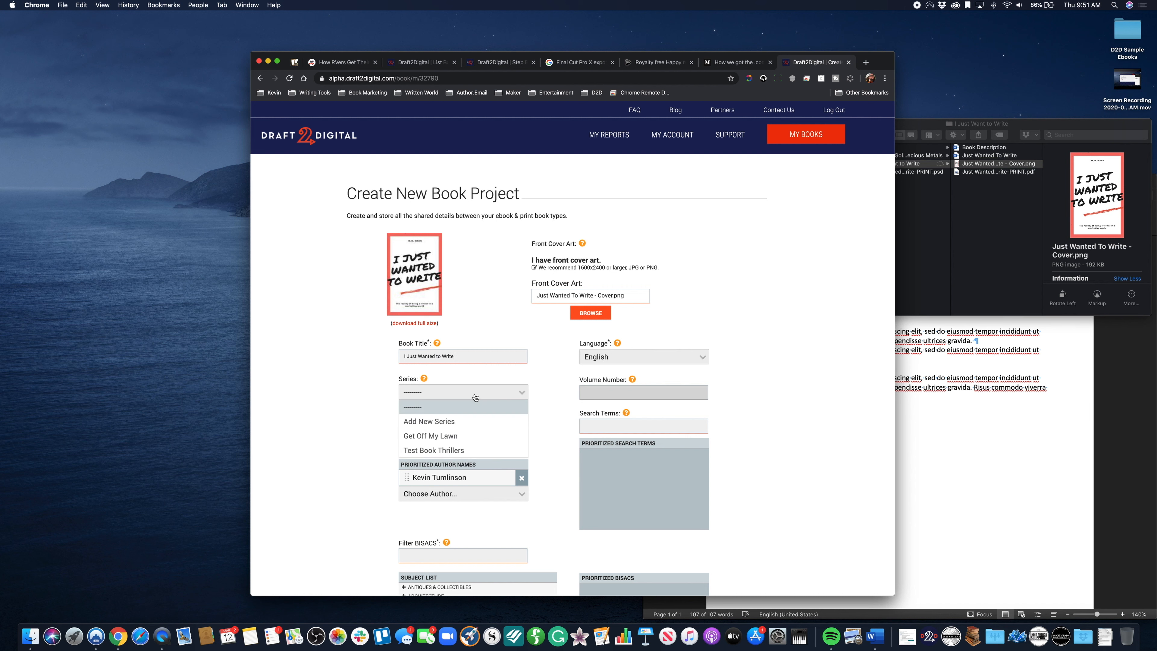
{"action": "left_click", "coordinate": [463, 436]}
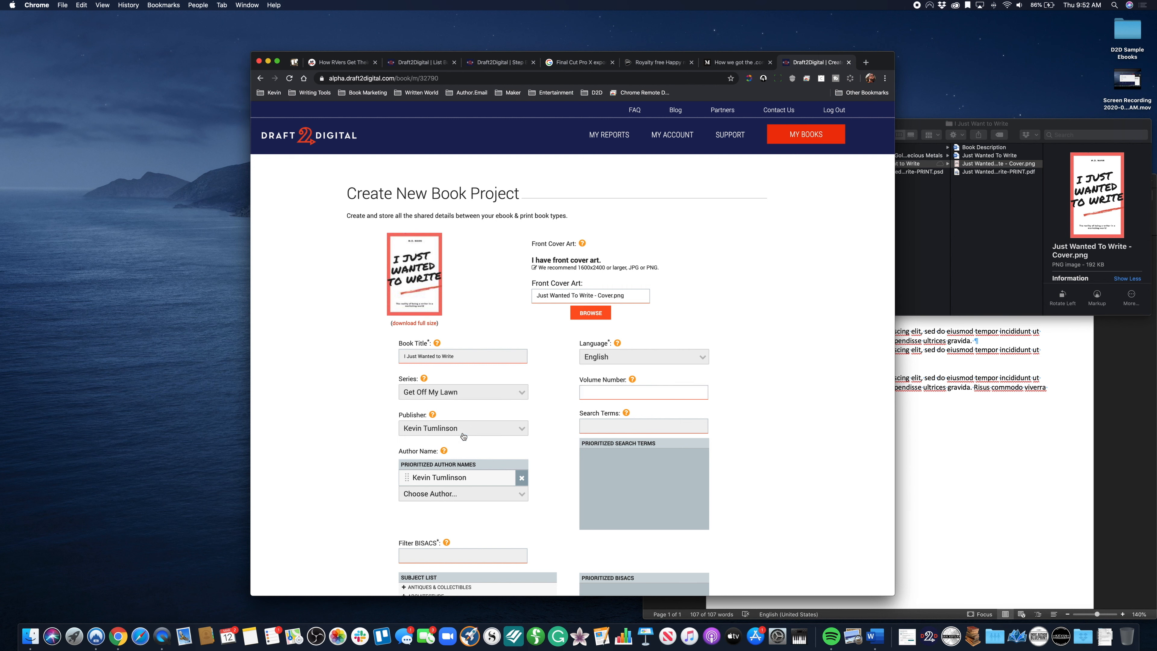
Step: Add Grumpy Guy Publishing as a new publisher for the book
{"action": "left_click", "coordinate": [468, 429]}
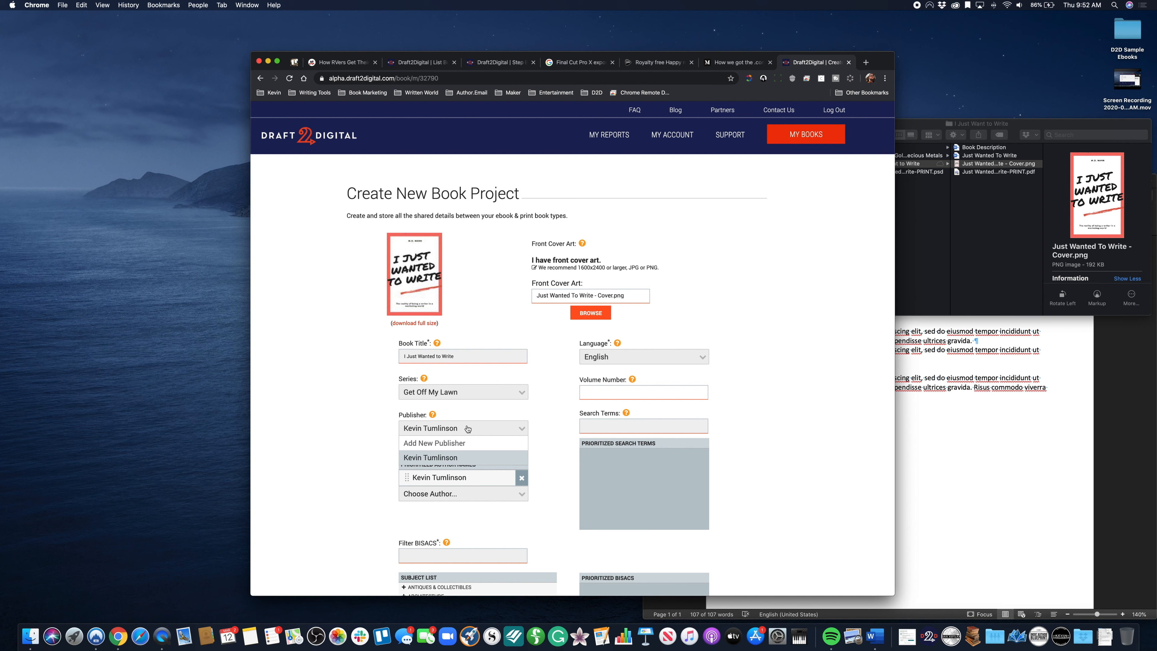
{"action": "left_click", "coordinate": [461, 444]}
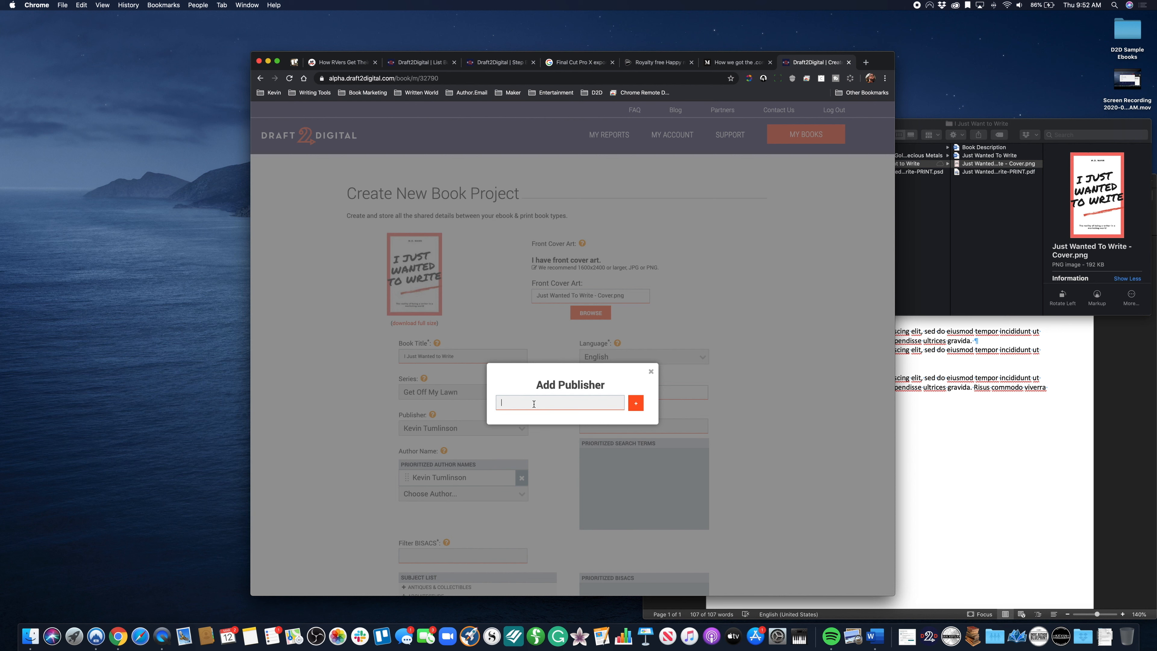
{"action": "type", "text": "Grumpy Guy Publishing"}
{"action": "left_click", "coordinate": [640, 406]}
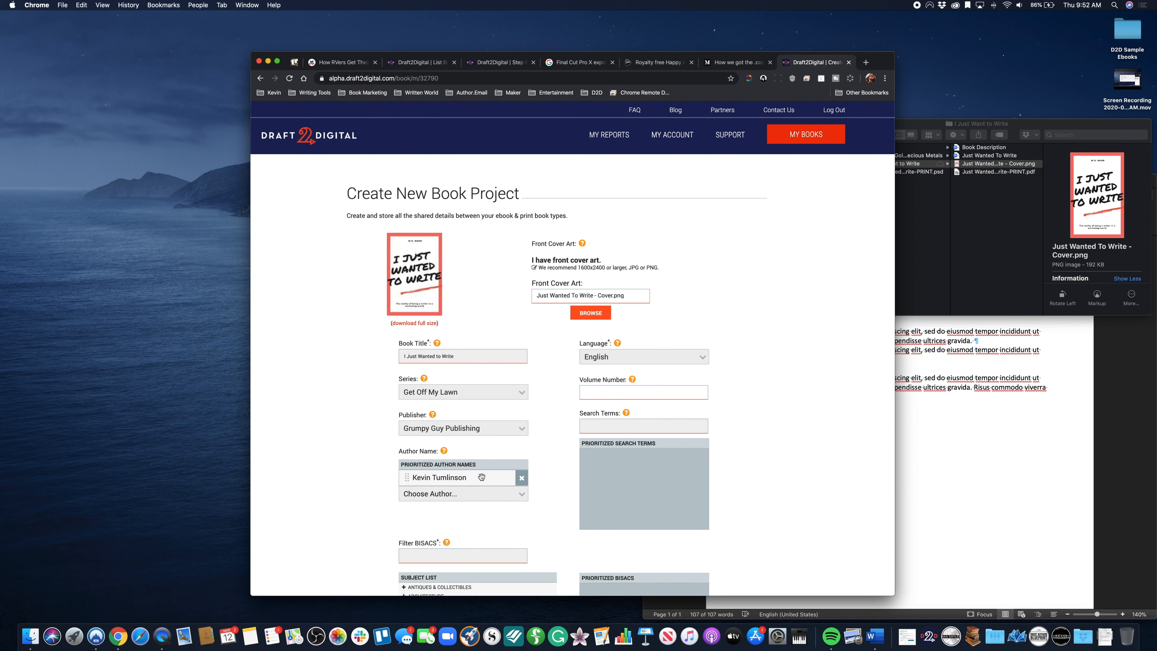
Step: Replace the preset author with the last author in the saved author list
{"action": "scroll", "coordinate": [519, 486], "scroll_direction": "down", "scroll_amount": 1}
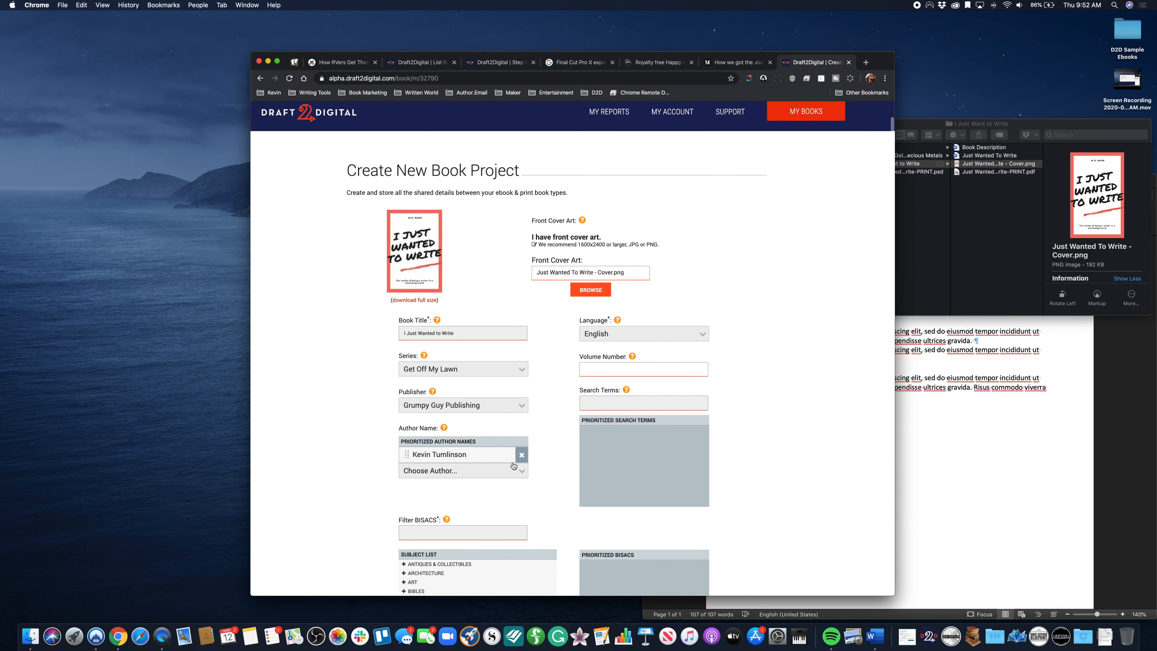
{"action": "left_click", "coordinate": [520, 455]}
{"action": "left_click", "coordinate": [473, 457]}
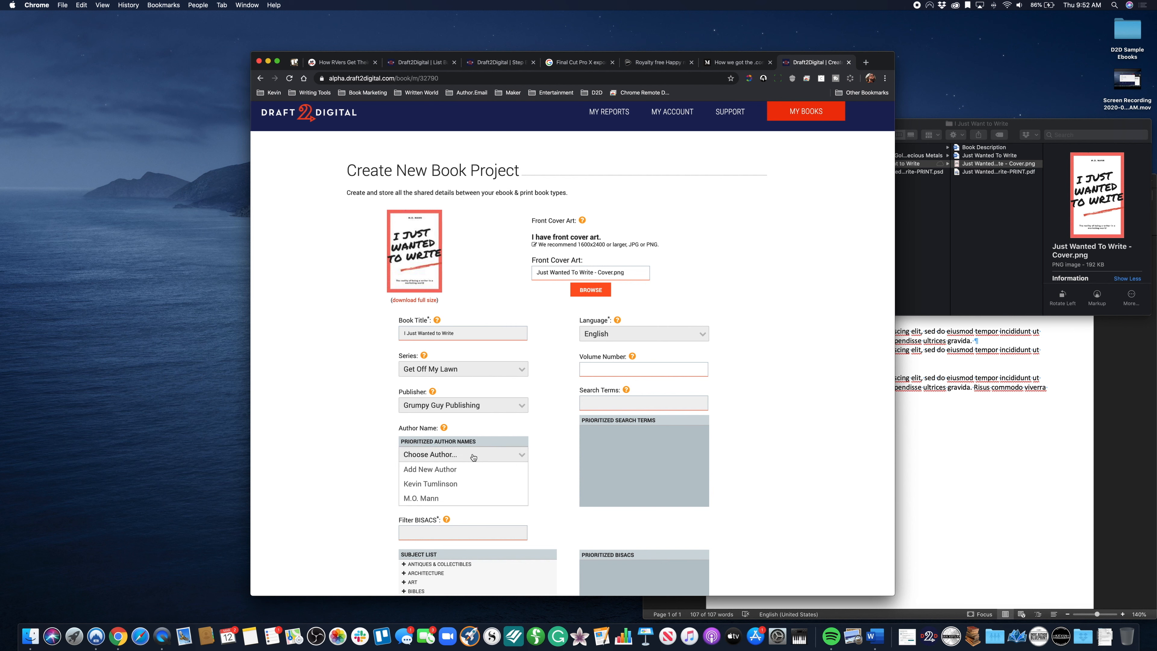
{"action": "left_click", "coordinate": [441, 497]}
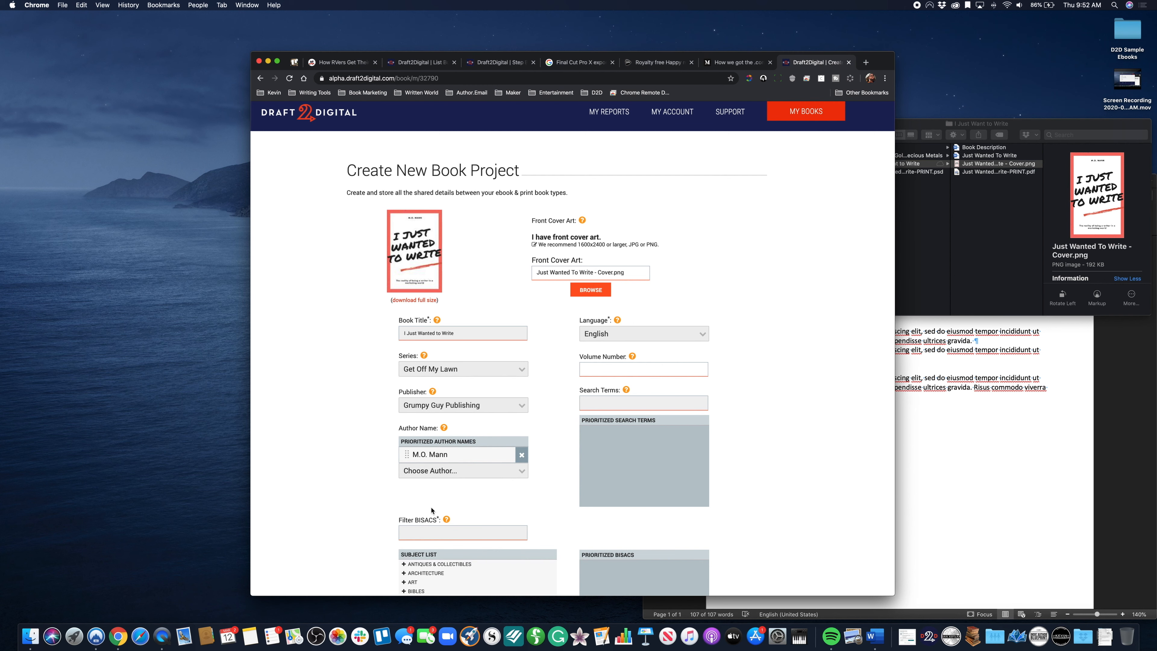
Step: Read the field help for the author name, publisher and series
{"action": "scroll", "coordinate": [432, 510], "scroll_direction": "down", "scroll_amount": 3}
{"action": "mouse_move", "coordinate": [445, 357]}
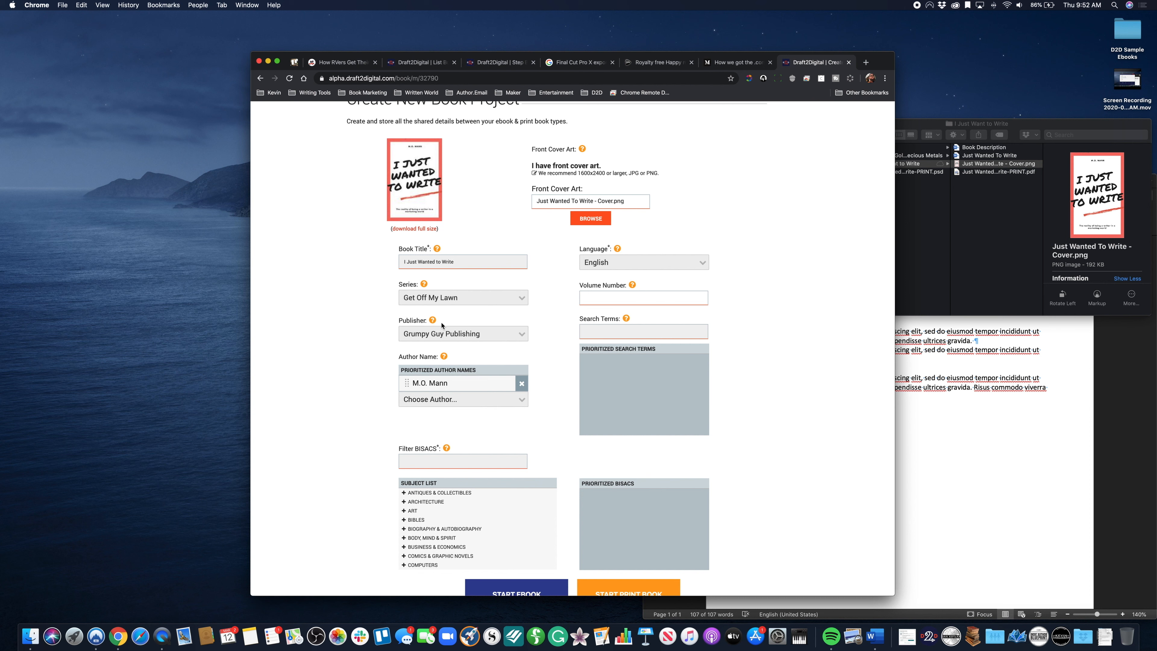
{"action": "mouse_move", "coordinate": [433, 320]}
{"action": "scroll", "coordinate": [410, 383], "scroll_direction": "down", "scroll_amount": 2}
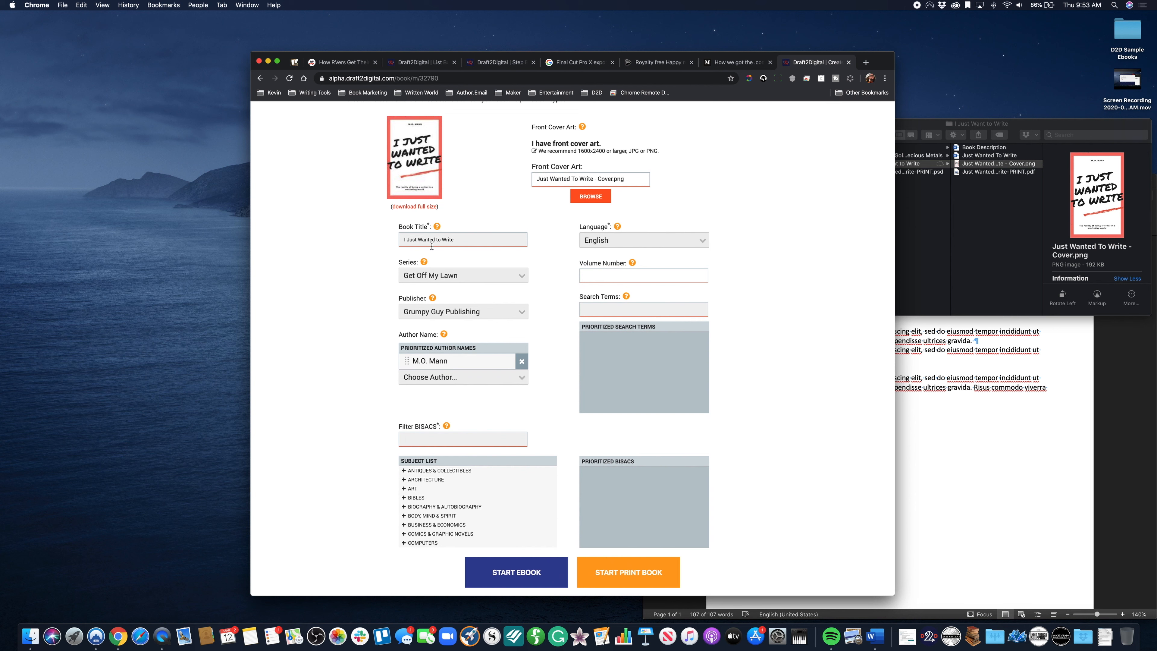
{"action": "mouse_move", "coordinate": [424, 263]}
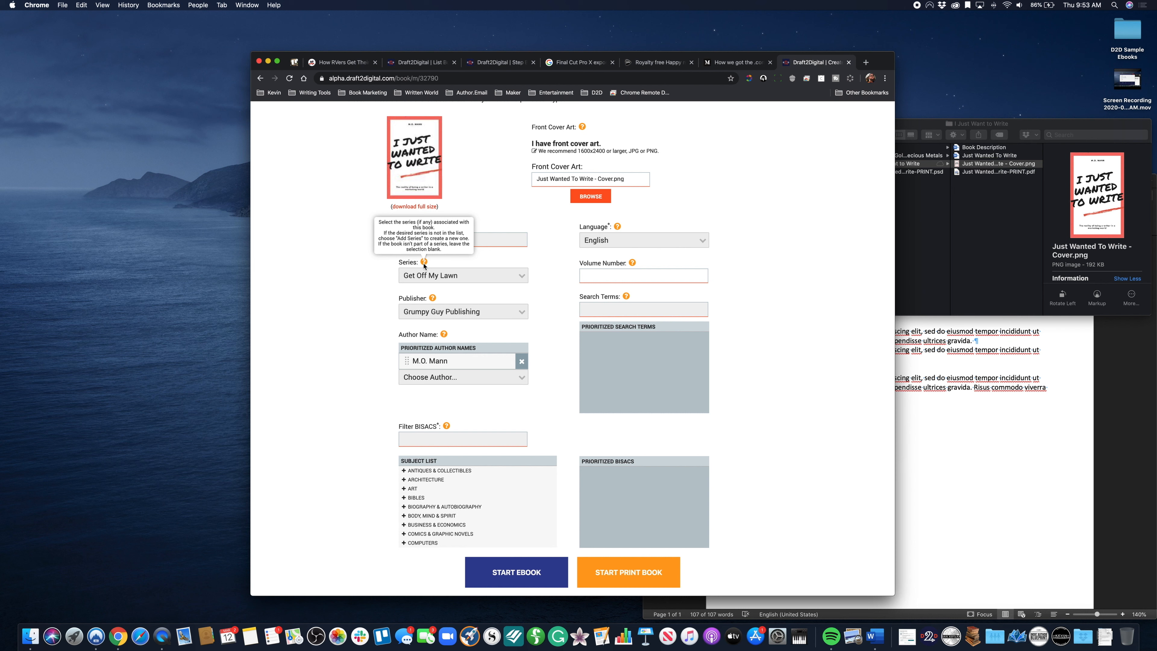
{"action": "scroll", "coordinate": [423, 266], "scroll_direction": "down", "scroll_amount": 2}
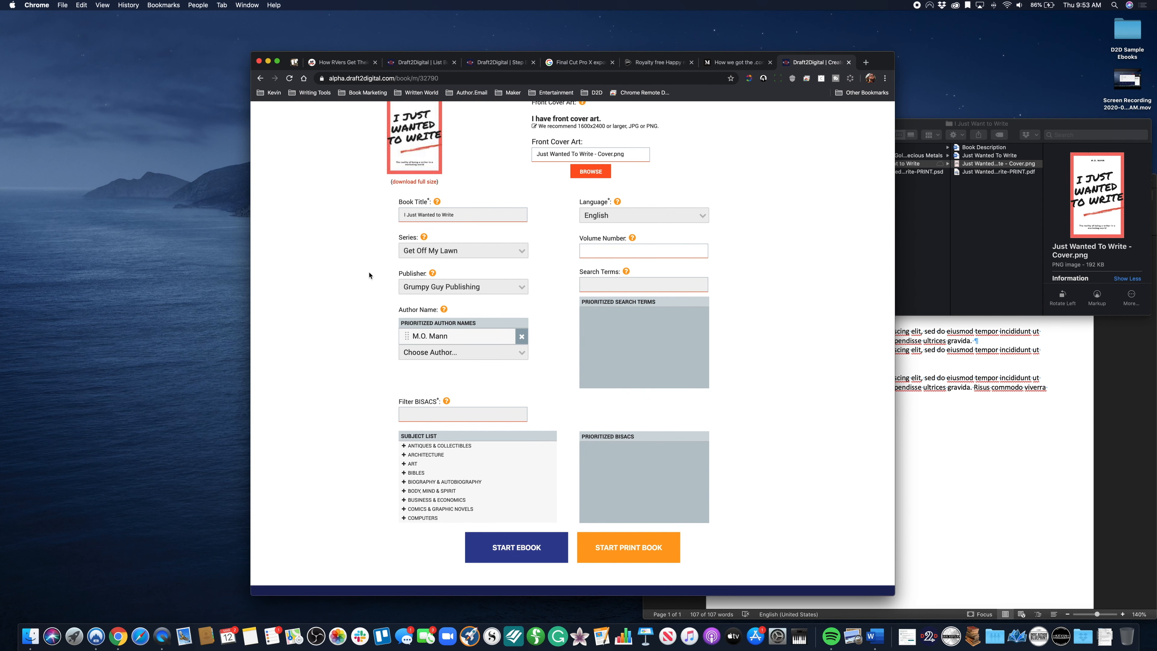
Step: Clear the book's series selection and reselect Get Off My Lawn, doing this twice
{"action": "left_click", "coordinate": [498, 260]}
{"action": "left_click", "coordinate": [441, 268]}
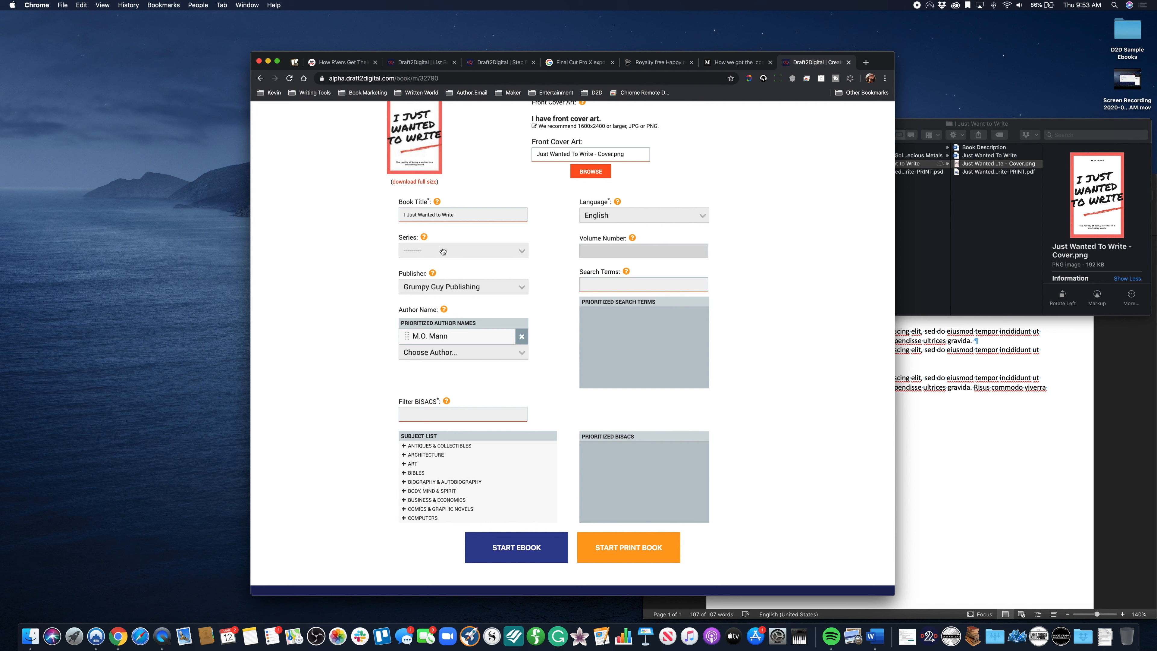
{"action": "left_click", "coordinate": [520, 253]}
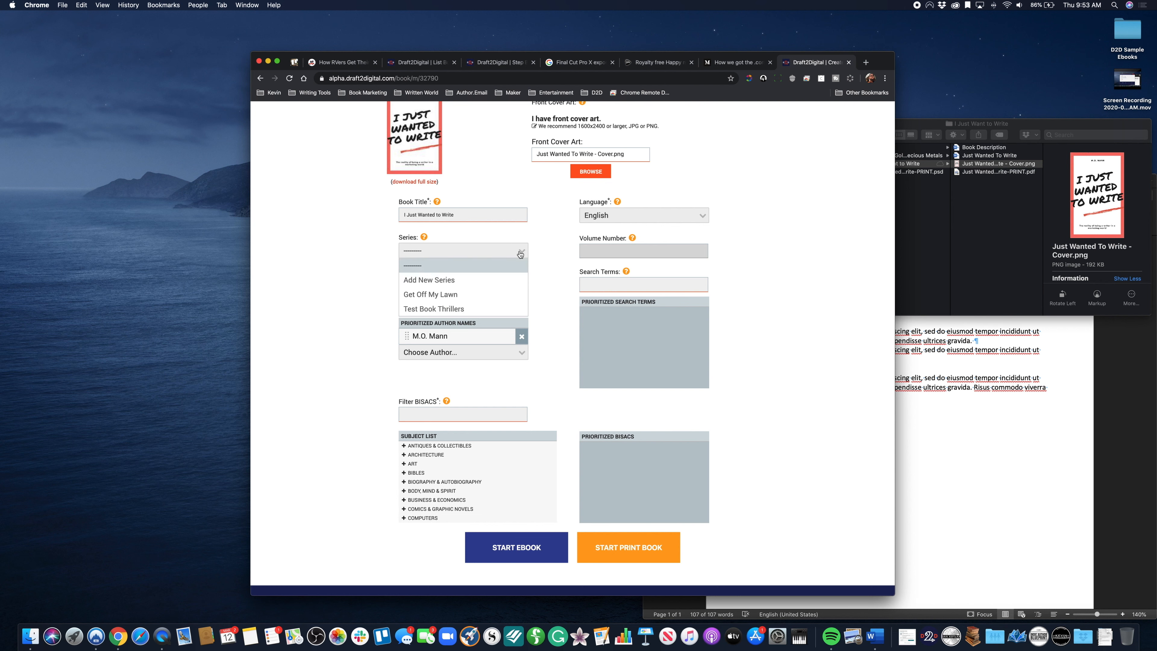
{"action": "left_click", "coordinate": [461, 295]}
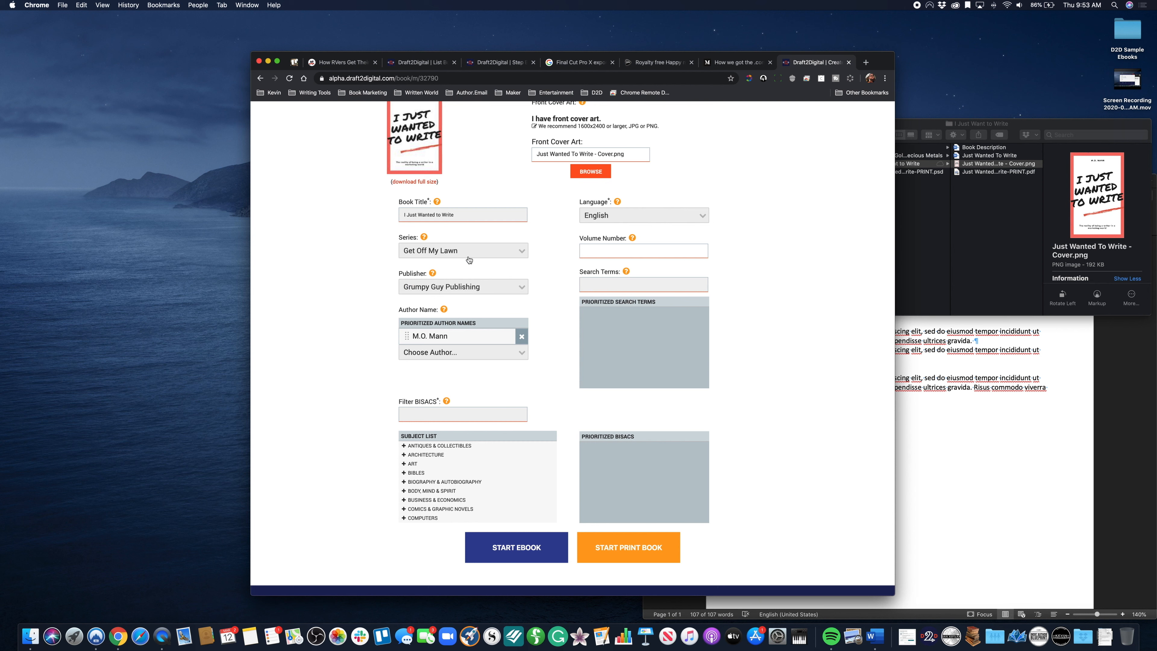
{"action": "left_click", "coordinate": [517, 254]}
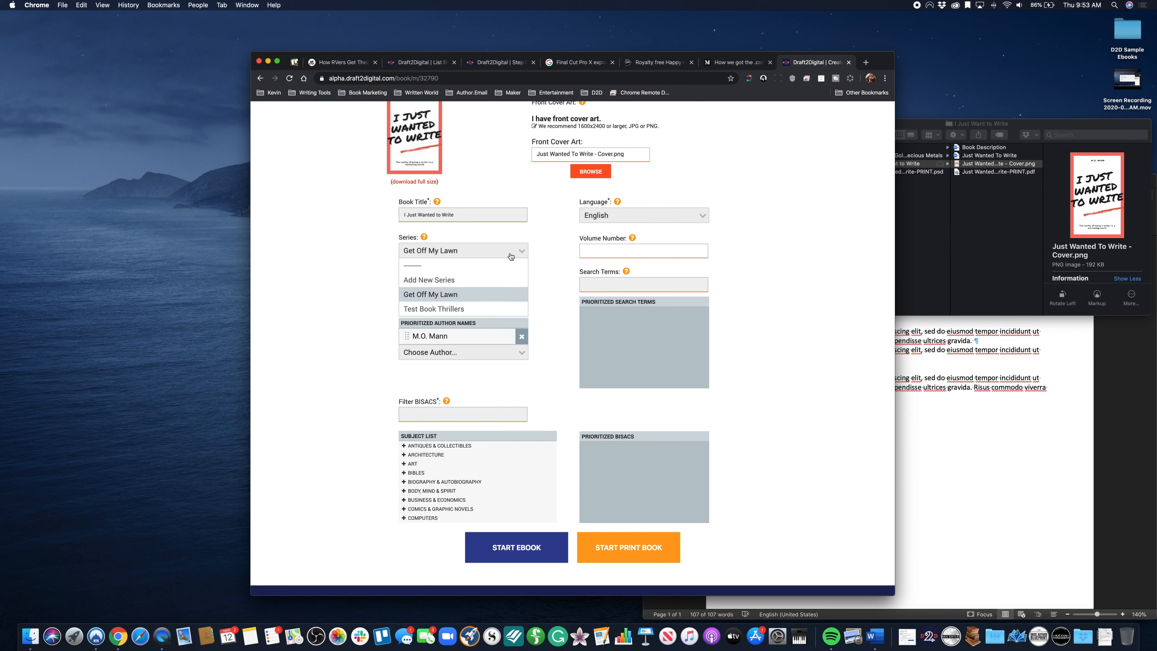
{"action": "left_click", "coordinate": [472, 264]}
{"action": "left_click", "coordinate": [475, 256]}
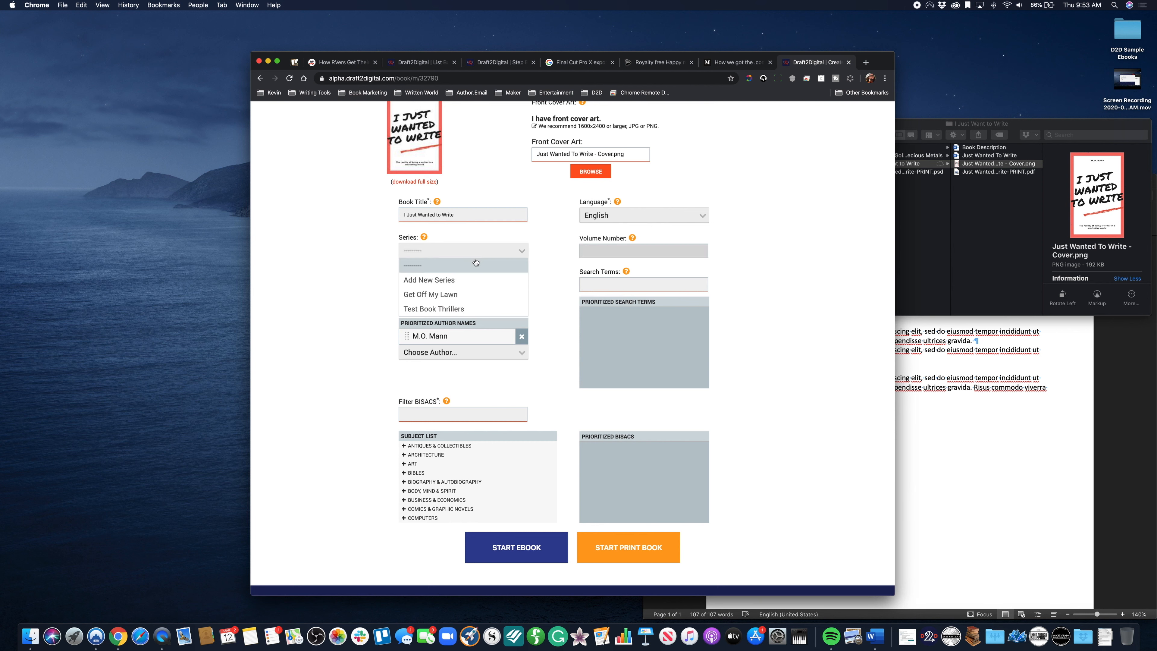
{"action": "left_click", "coordinate": [451, 295]}
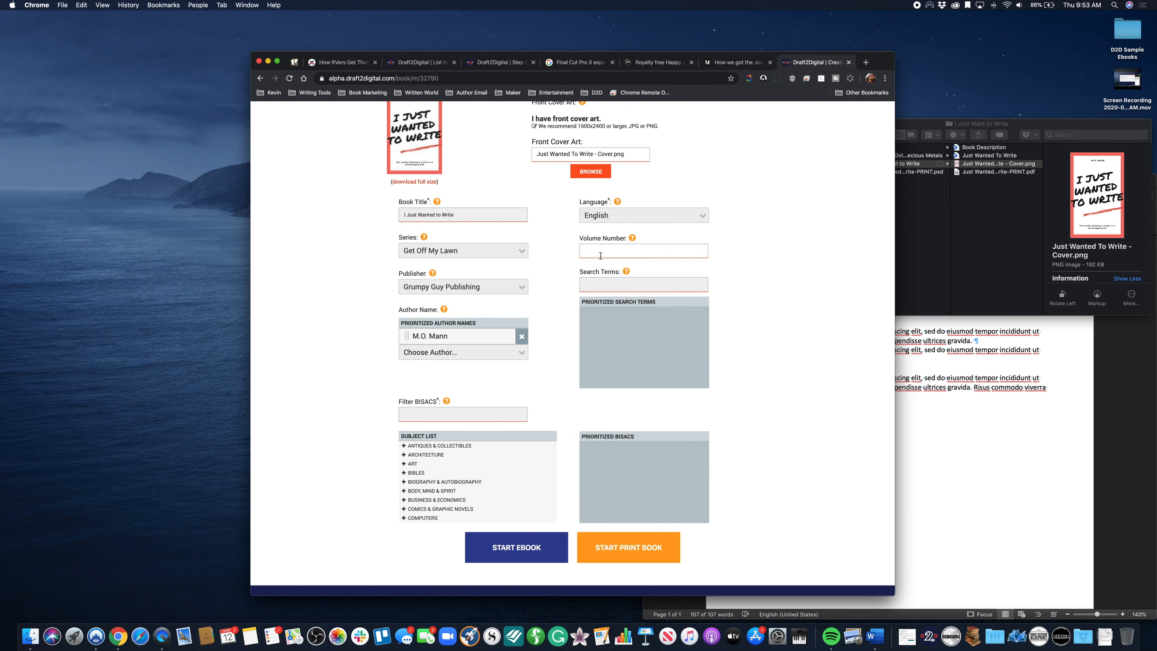
Step: Check the help for the volume number and set the book's volume number to 1
{"action": "mouse_move", "coordinate": [633, 238]}
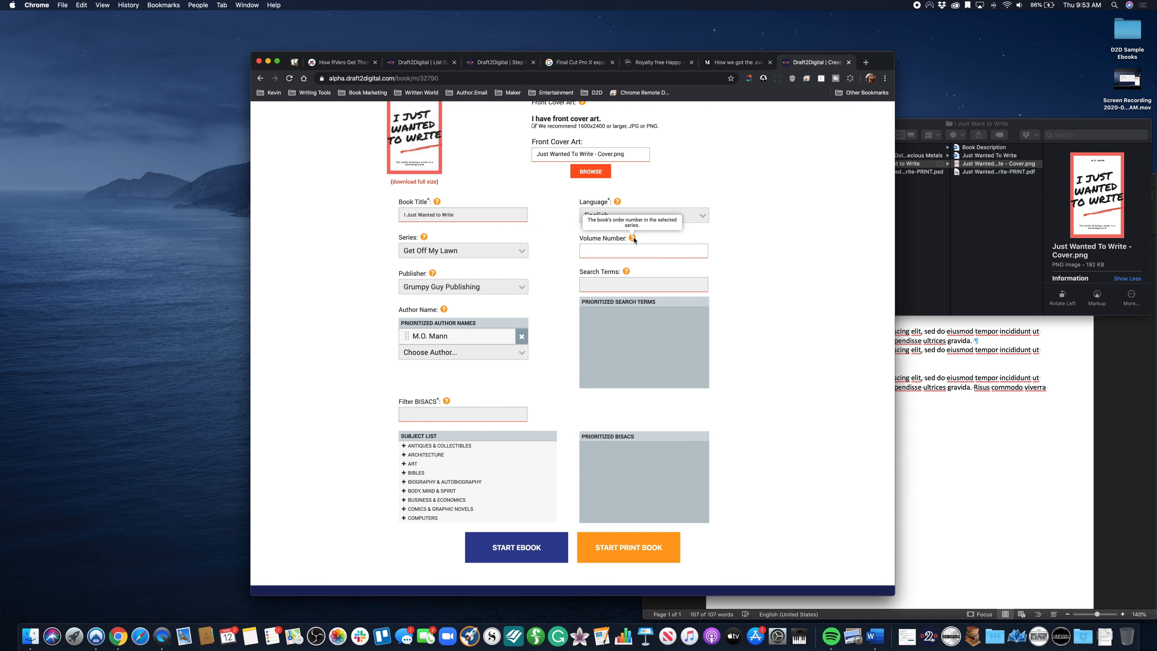
{"action": "left_click", "coordinate": [610, 249]}
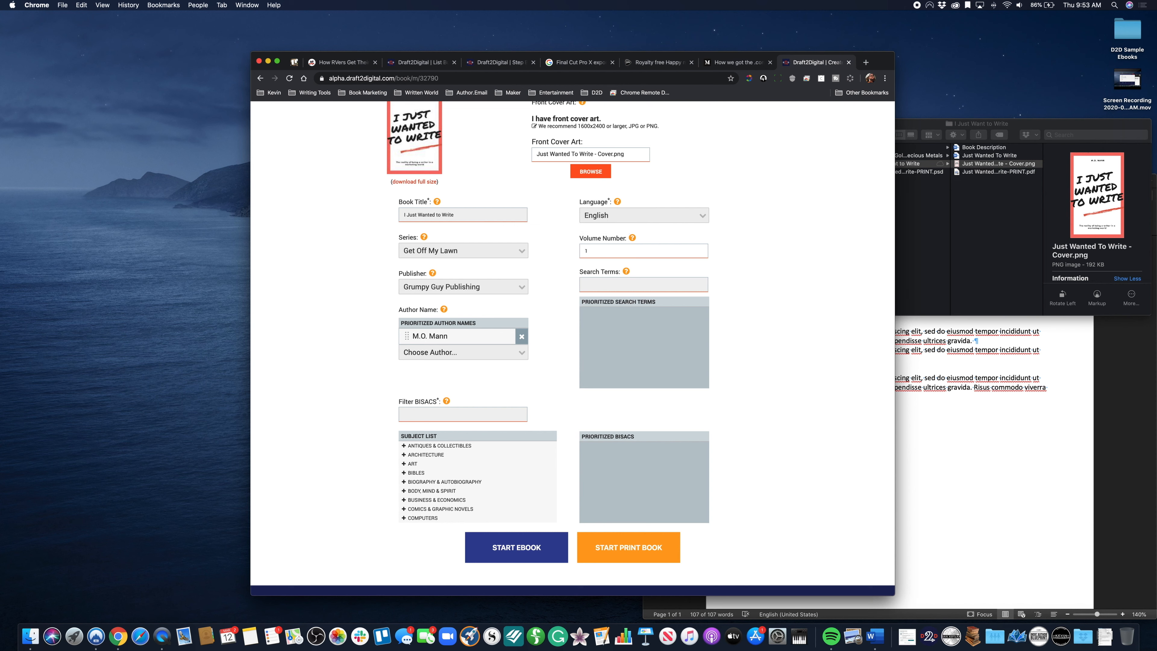
Step: Filter the BISAC subjects by Publishing and add Publishing from the Language Arts & Disciplines category
{"action": "scroll", "coordinate": [572, 342], "scroll_direction": "down", "scroll_amount": 1}
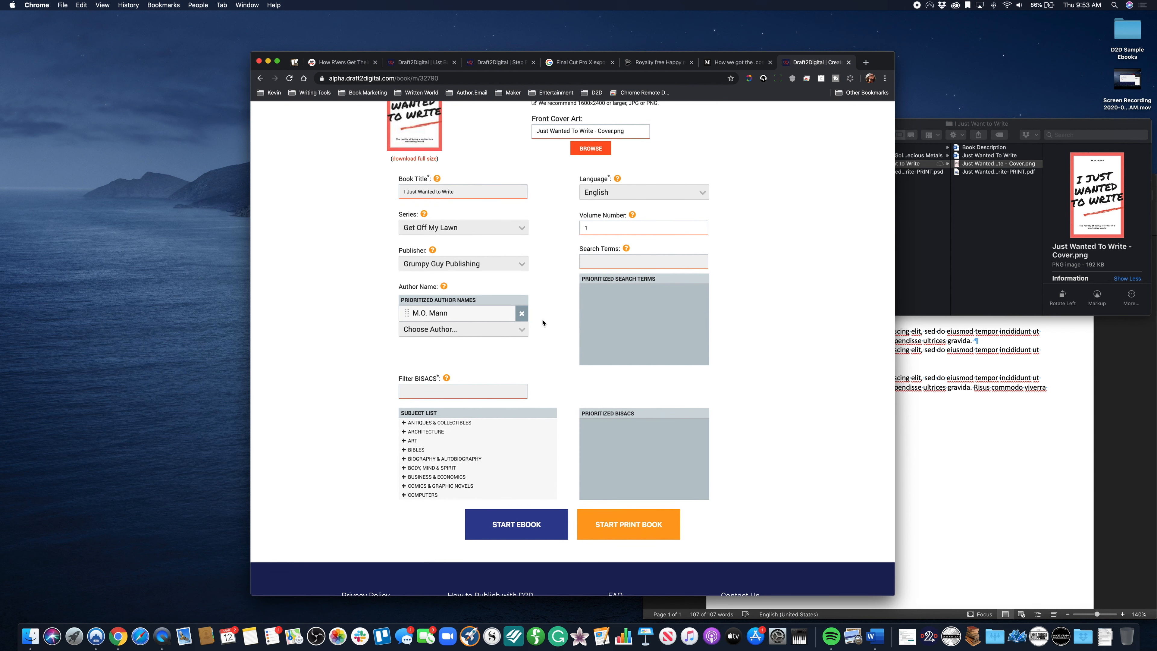
{"action": "scroll", "coordinate": [543, 323], "scroll_direction": "down", "scroll_amount": 1}
{"action": "left_click", "coordinate": [450, 368]}
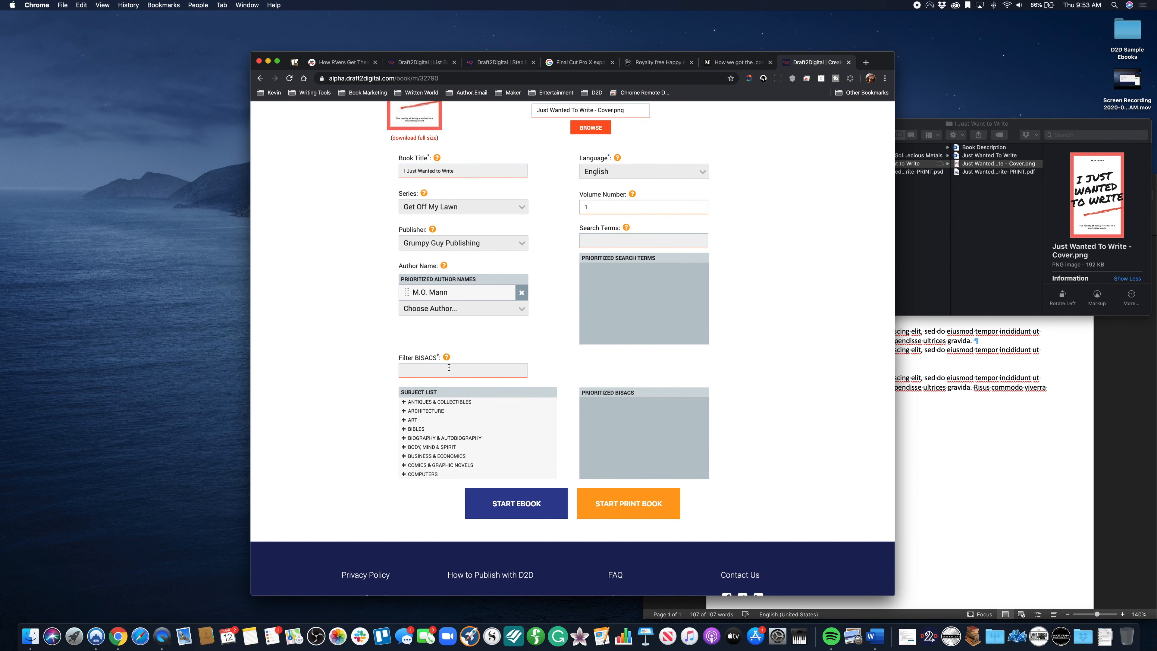
{"action": "mouse_move", "coordinate": [446, 357]}
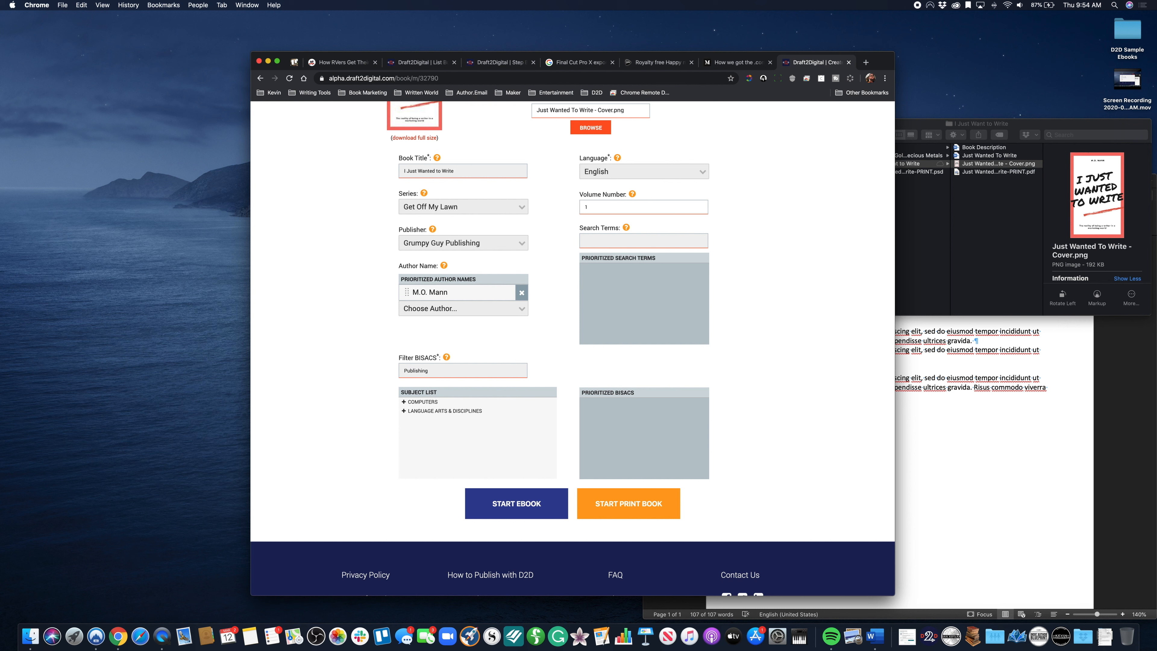
{"action": "left_click", "coordinate": [404, 411]}
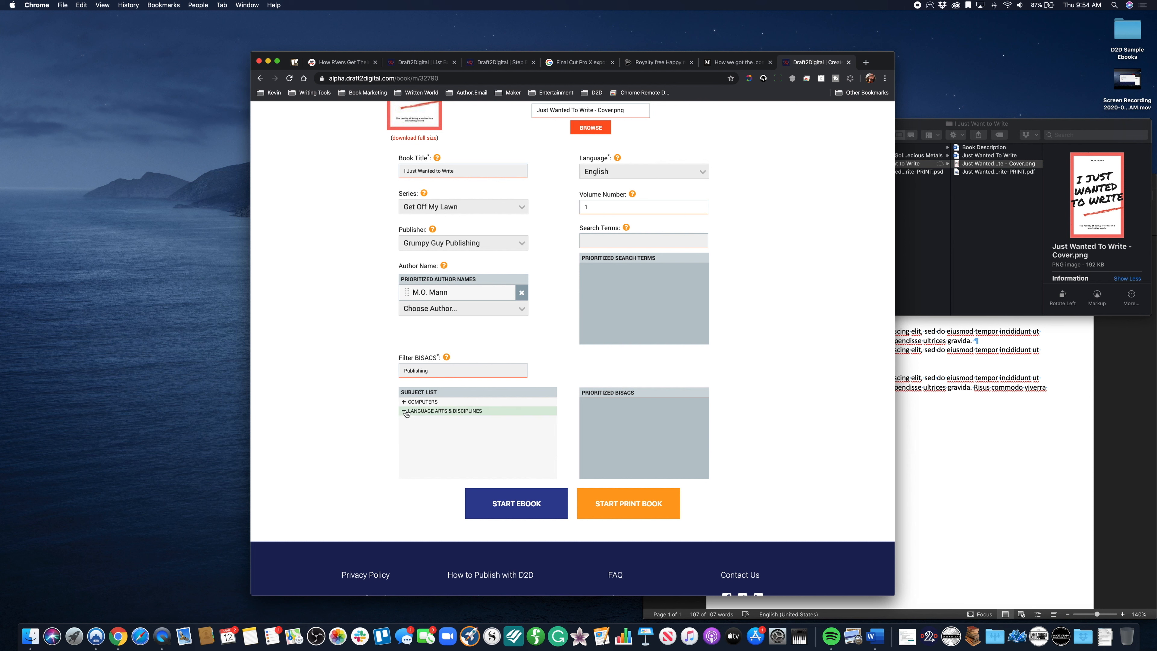
{"action": "scroll", "coordinate": [478, 452], "scroll_direction": "down", "scroll_amount": 3}
{"action": "scroll", "coordinate": [478, 450], "scroll_direction": "up", "scroll_amount": 2}
{"action": "scroll", "coordinate": [478, 451], "scroll_direction": "down", "scroll_amount": 3}
{"action": "scroll", "coordinate": [478, 451], "scroll_direction": "down", "scroll_amount": 4}
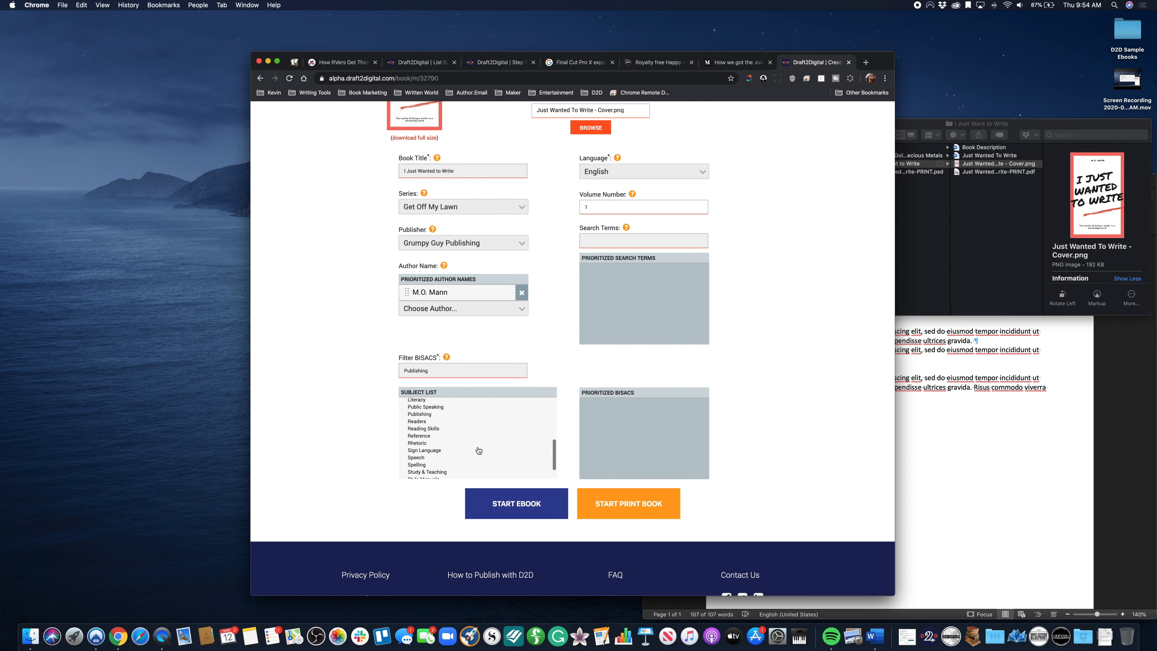
{"action": "left_click", "coordinate": [429, 415]}
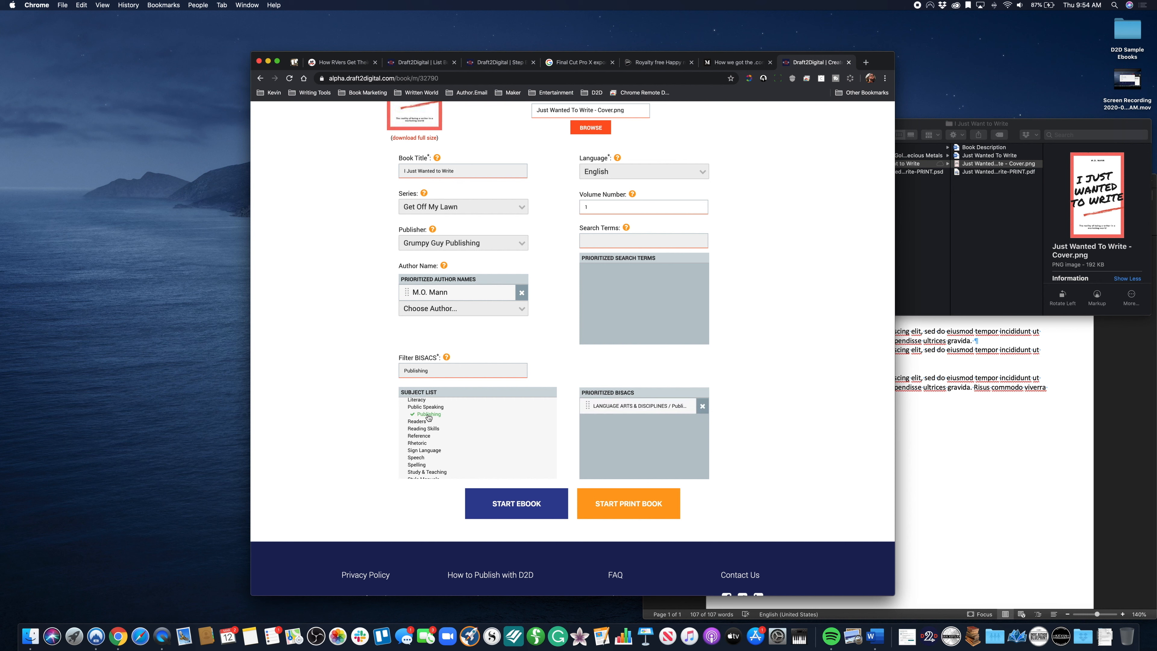
Step: Add Authorship from the Language Arts & Disciplines category to the prioritized BISACs
{"action": "scroll", "coordinate": [428, 417], "scroll_direction": "up", "scroll_amount": 3}
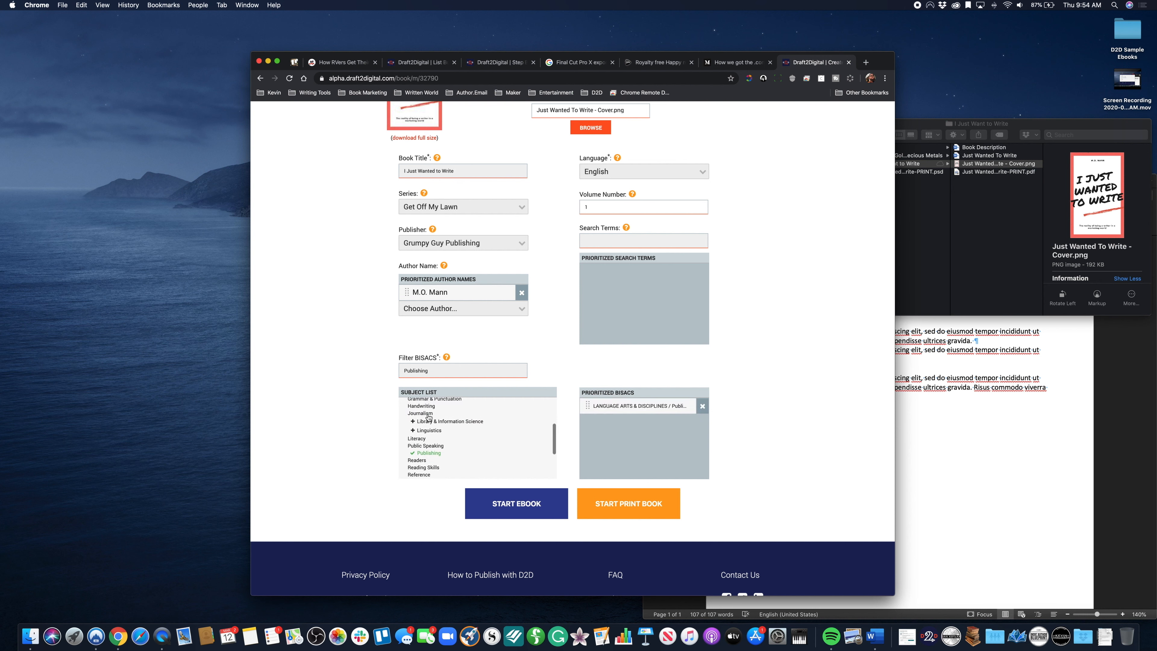
{"action": "scroll", "coordinate": [428, 417], "scroll_direction": "up", "scroll_amount": 3}
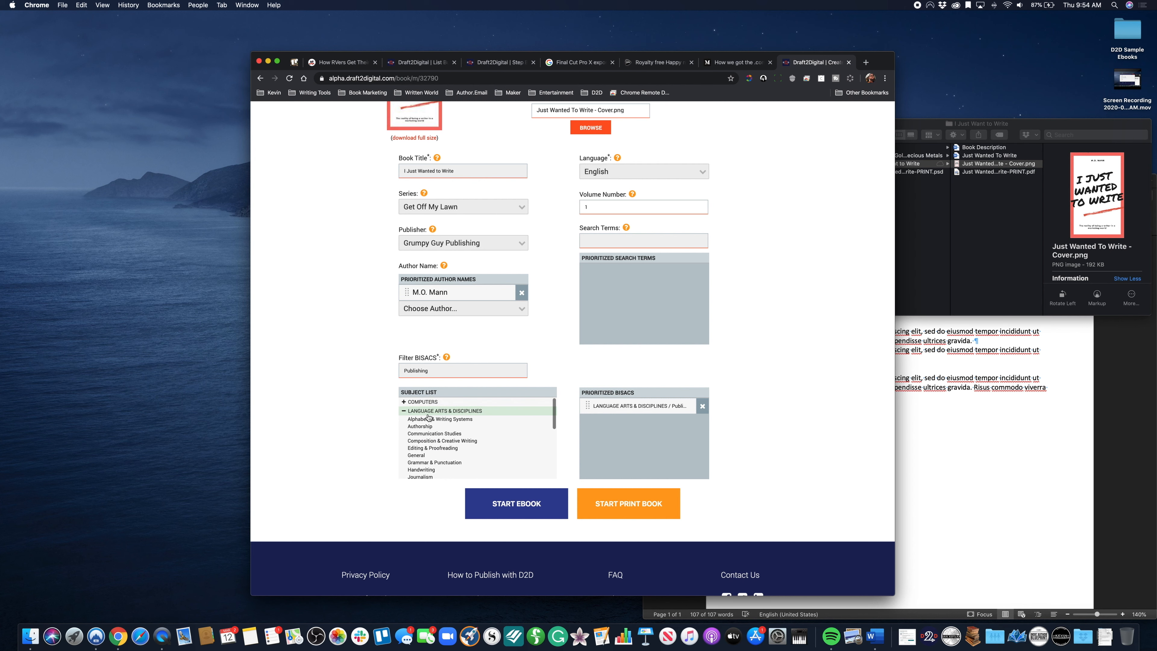
{"action": "left_click", "coordinate": [423, 426]}
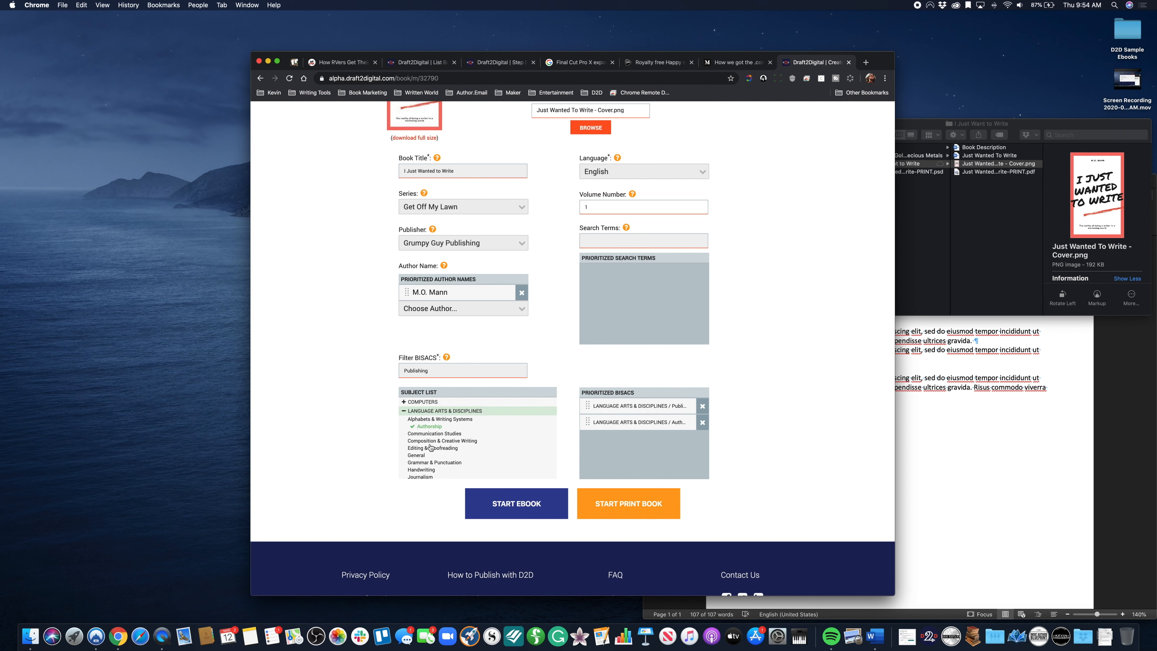
Step: Add Reference under Language Arts & Disciplines and move Authorship to first place in the prioritized BISACs
{"action": "scroll", "coordinate": [430, 451], "scroll_direction": "down", "scroll_amount": 2}
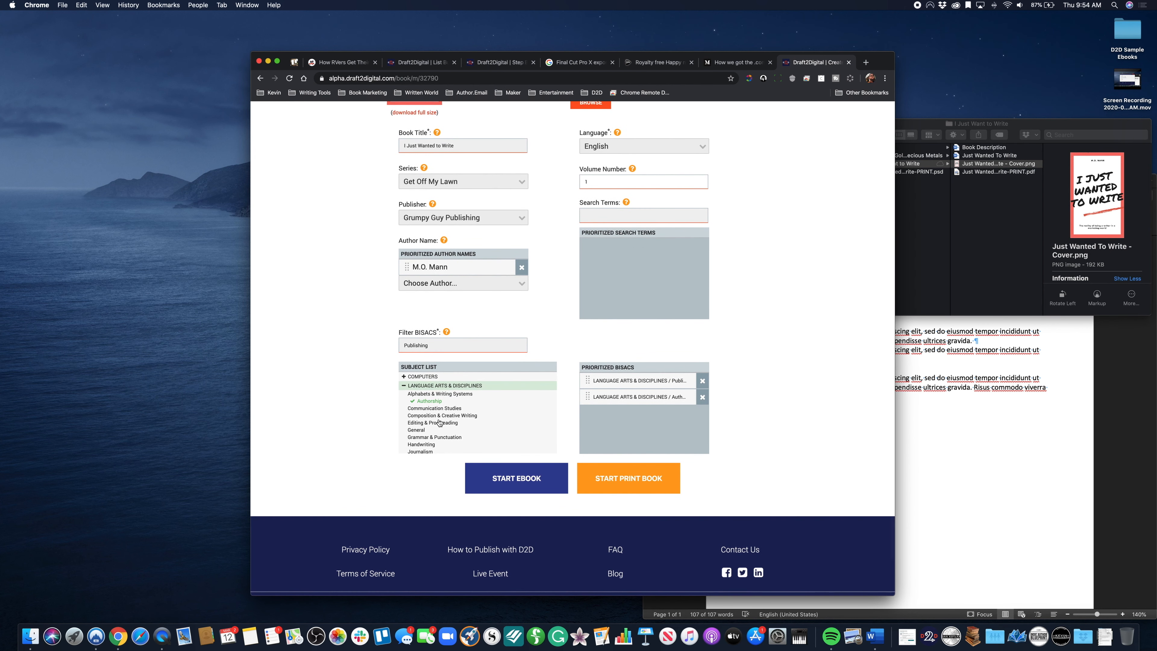
{"action": "scroll", "coordinate": [440, 423], "scroll_direction": "down", "scroll_amount": 2}
{"action": "scroll", "coordinate": [439, 423], "scroll_direction": "down", "scroll_amount": 2}
{"action": "scroll", "coordinate": [440, 421], "scroll_direction": "down", "scroll_amount": 1}
{"action": "scroll", "coordinate": [440, 422], "scroll_direction": "down", "scroll_amount": 6}
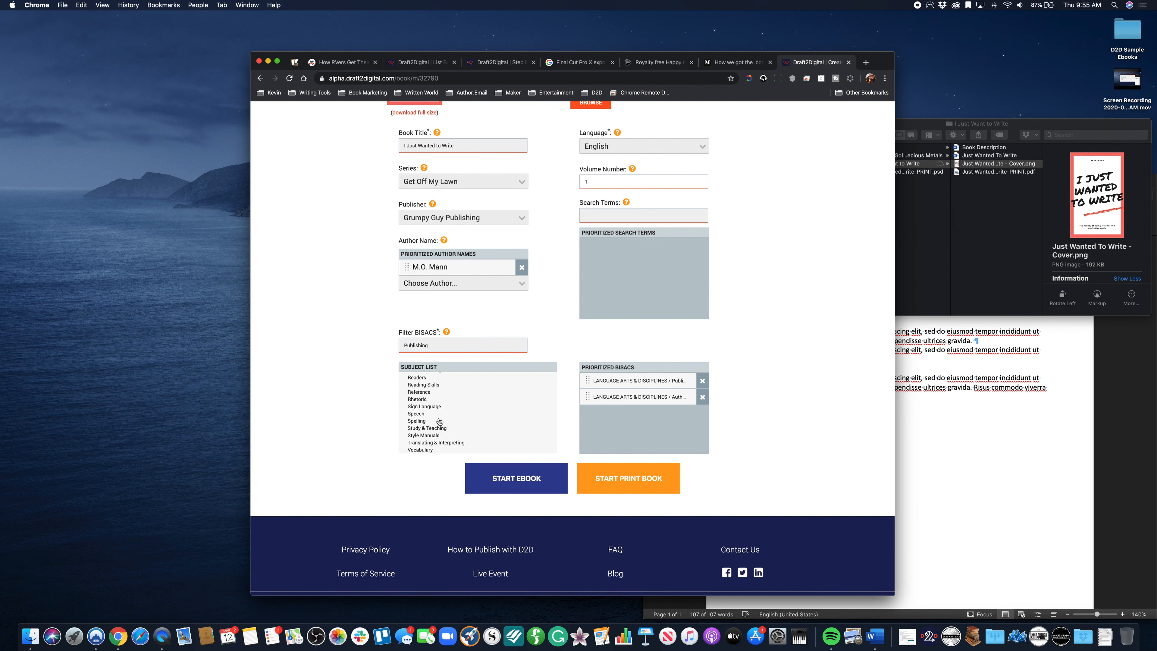
{"action": "scroll", "coordinate": [439, 422], "scroll_direction": "up", "scroll_amount": 2}
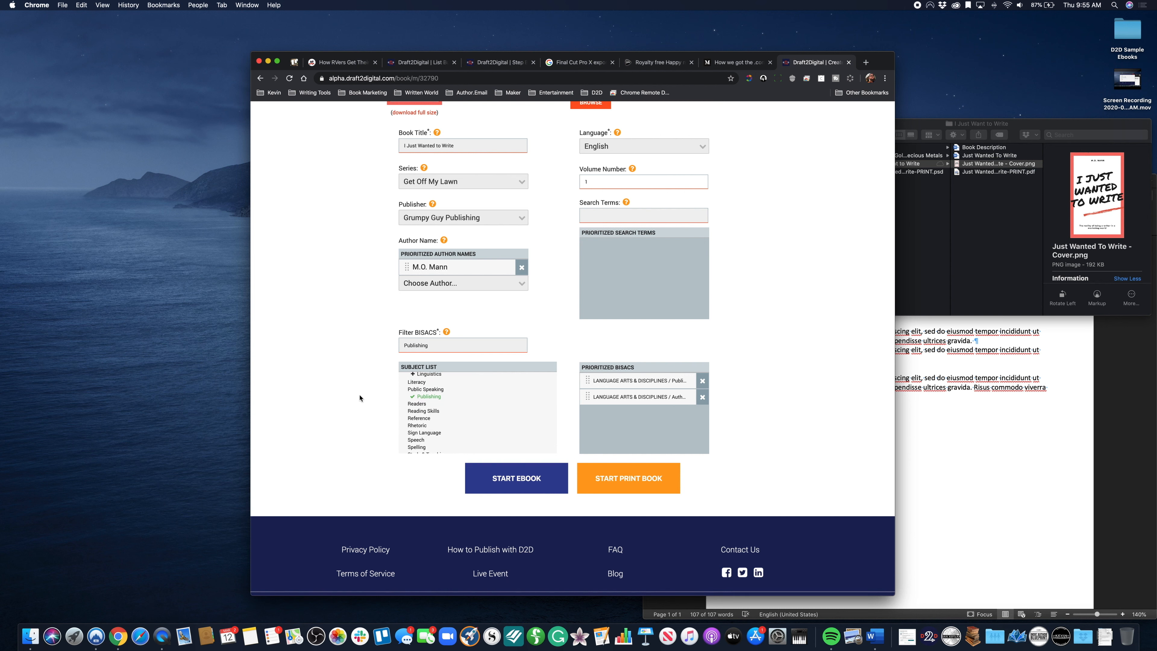
{"action": "left_click", "coordinate": [417, 419]}
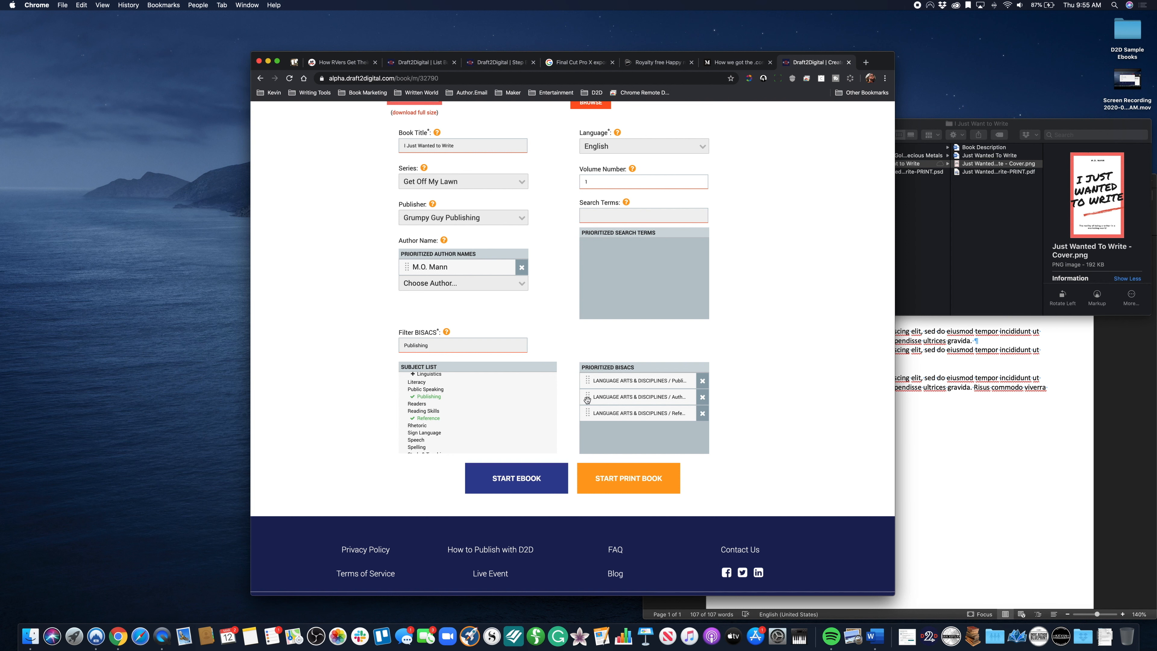
{"action": "left_click_drag", "start_coordinate": [587, 400], "coordinate": [589, 376]}
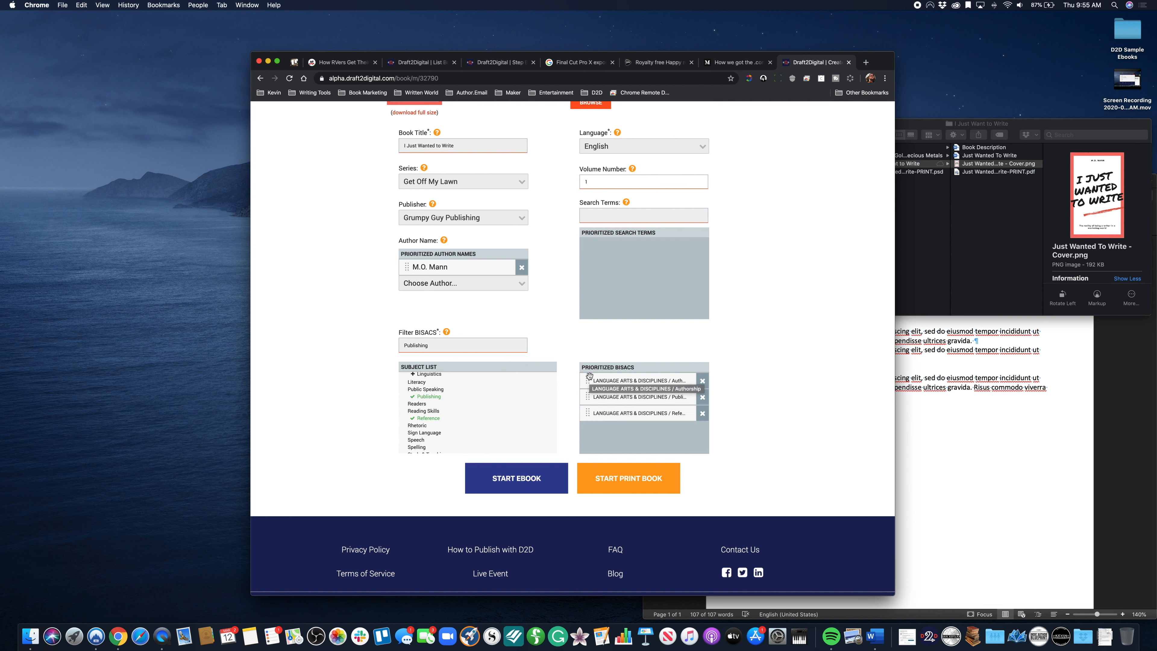
Step: Check the help for search terms and add the search terms Writing and Publishing
{"action": "scroll", "coordinate": [709, 382], "scroll_direction": "up", "scroll_amount": 5}
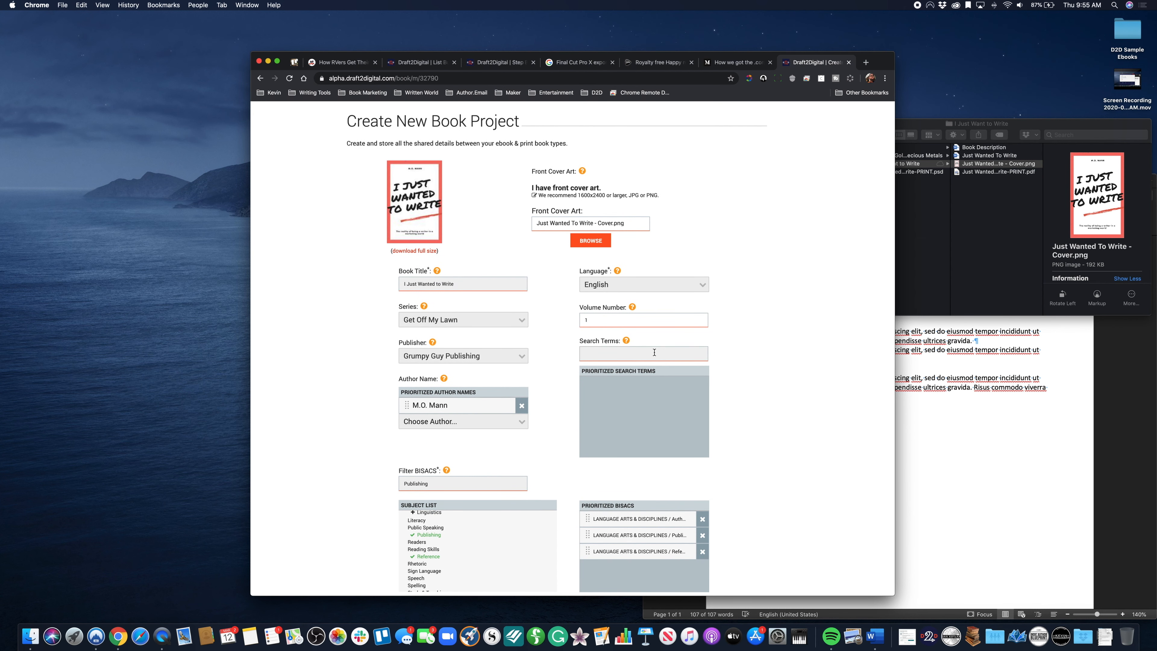
{"action": "mouse_move", "coordinate": [626, 340]}
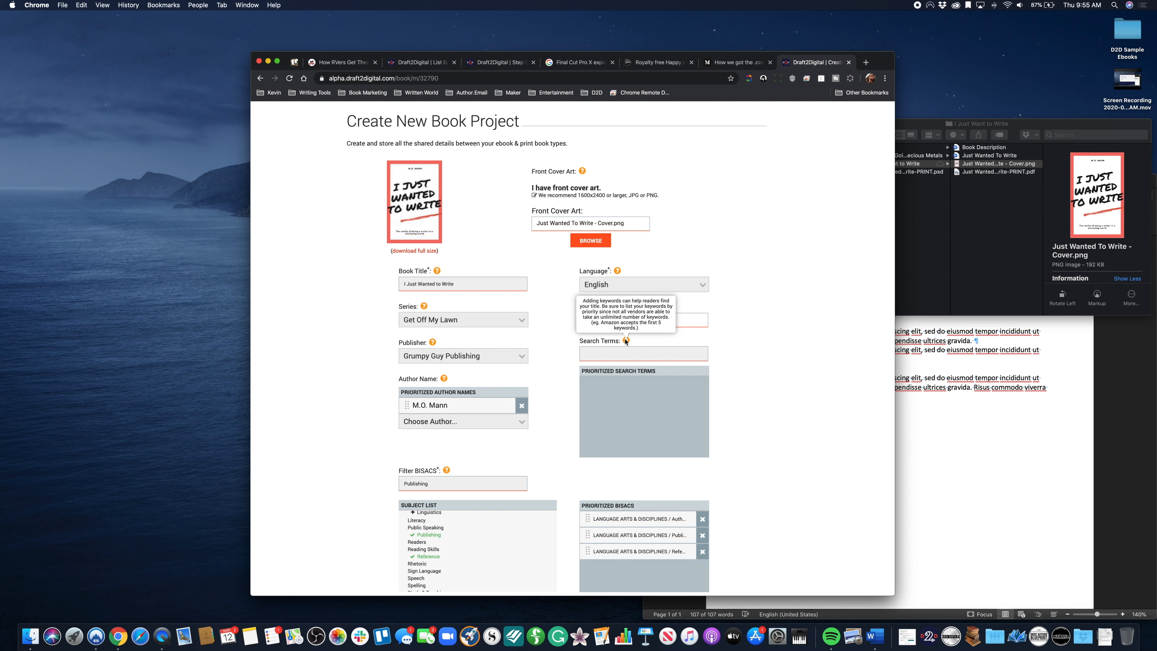
{"action": "left_click", "coordinate": [615, 352]}
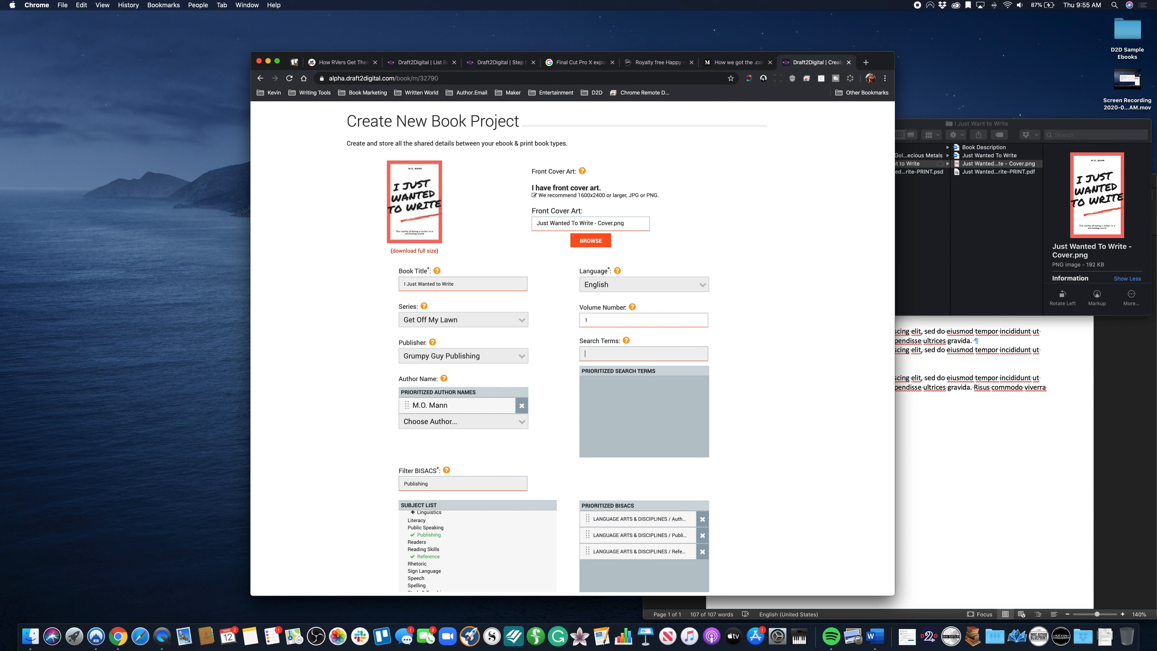
{"action": "type", "text": "writing"}
{"action": "key", "text": "Return"}
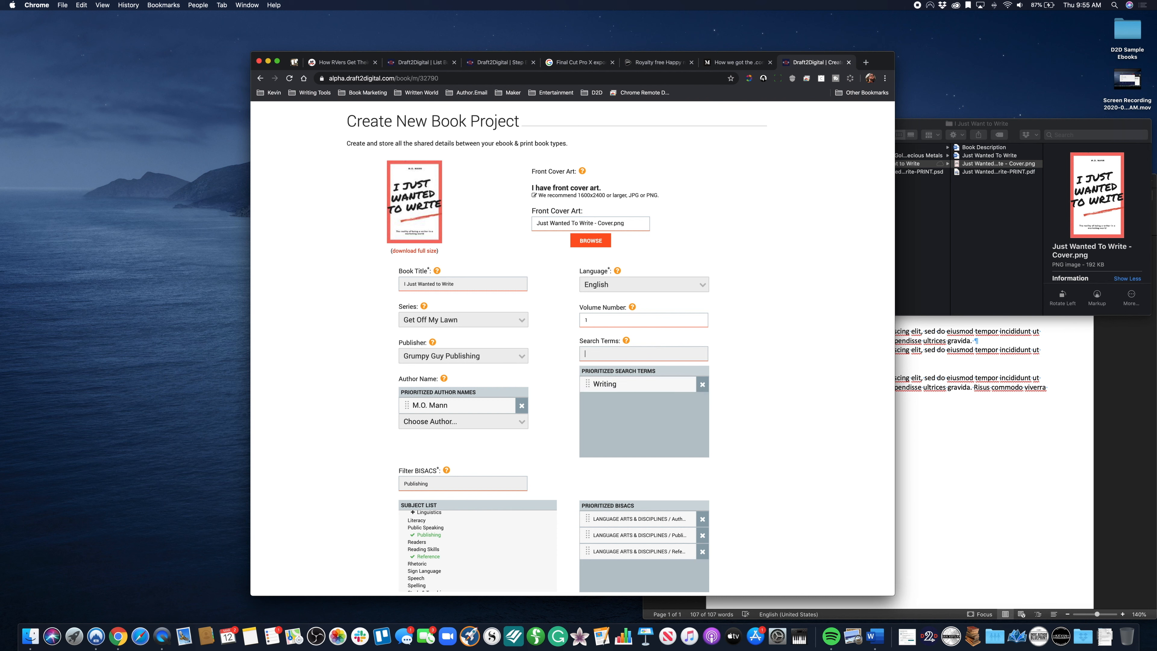
{"action": "type", "text": "Publishhi"}
{"action": "key", "text": "BackSpace"}
{"action": "key", "text": "BackSpace"}
{"action": "type", "text": "ing"}
{"action": "key", "text": "Return"}
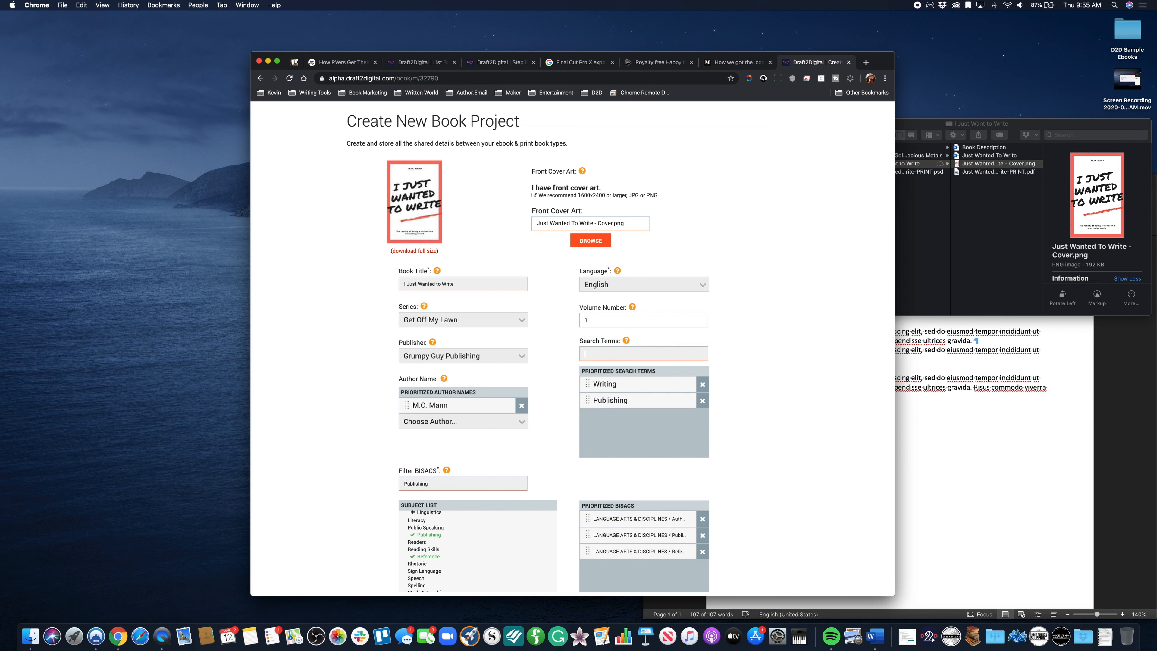
Step: Add the search terms Grumpy Old Men and Marketing, and prioritize Marketing first and Grumpy Old Men second
{"action": "type", "text": "Grumpy Old Mea"}
{"action": "key", "text": "Return"}
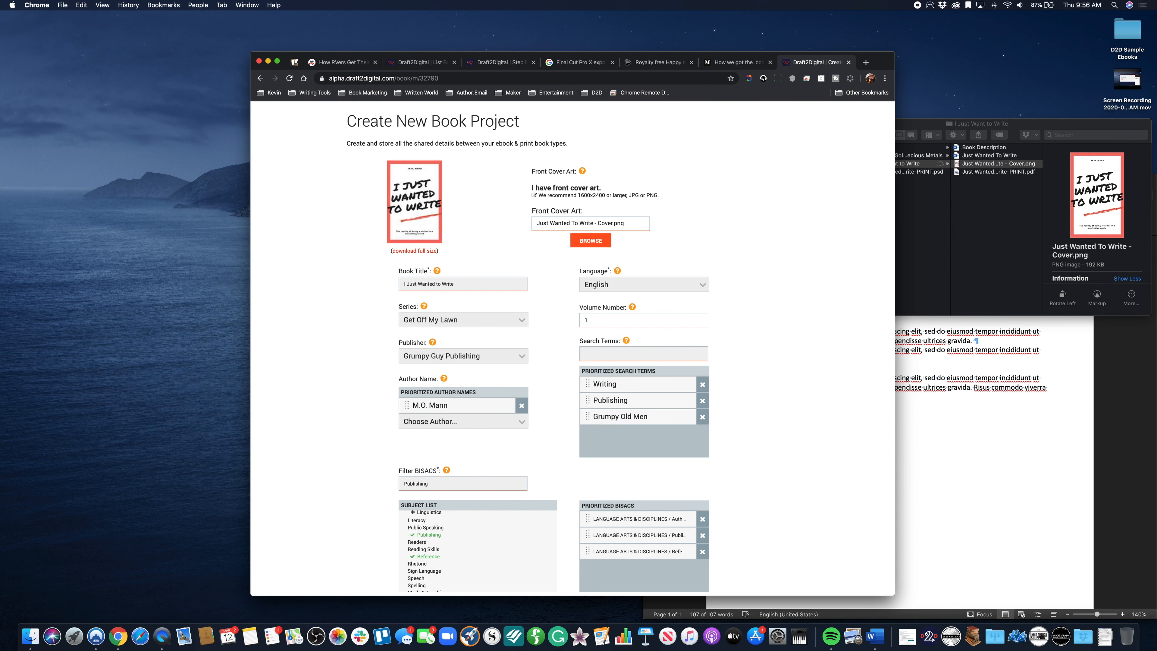
{"action": "type", "text": "Marketing"}
{"action": "key", "text": "Return"}
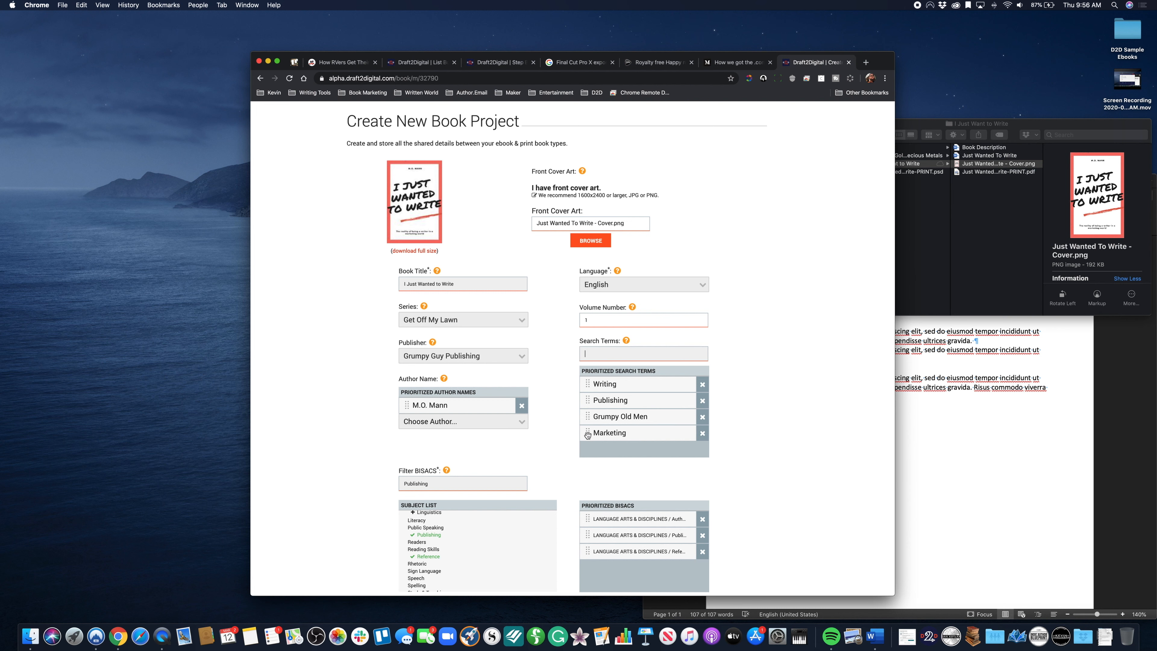
{"action": "left_click_drag", "start_coordinate": [588, 434], "coordinate": [587, 381]}
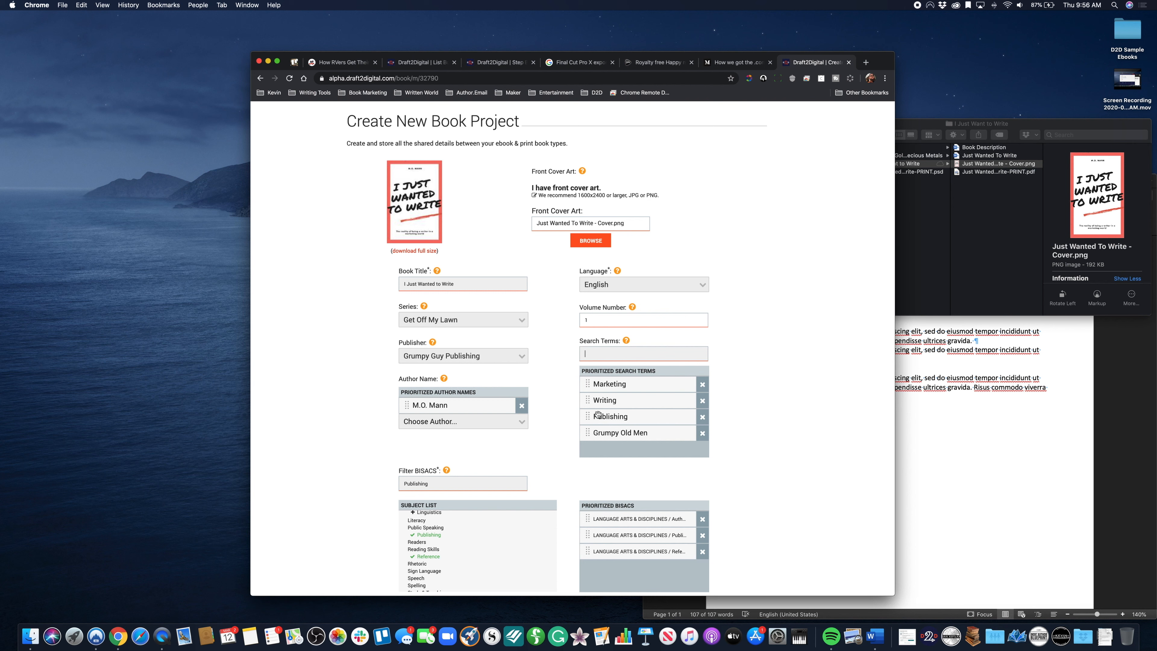
{"action": "left_click_drag", "start_coordinate": [587, 434], "coordinate": [590, 395]}
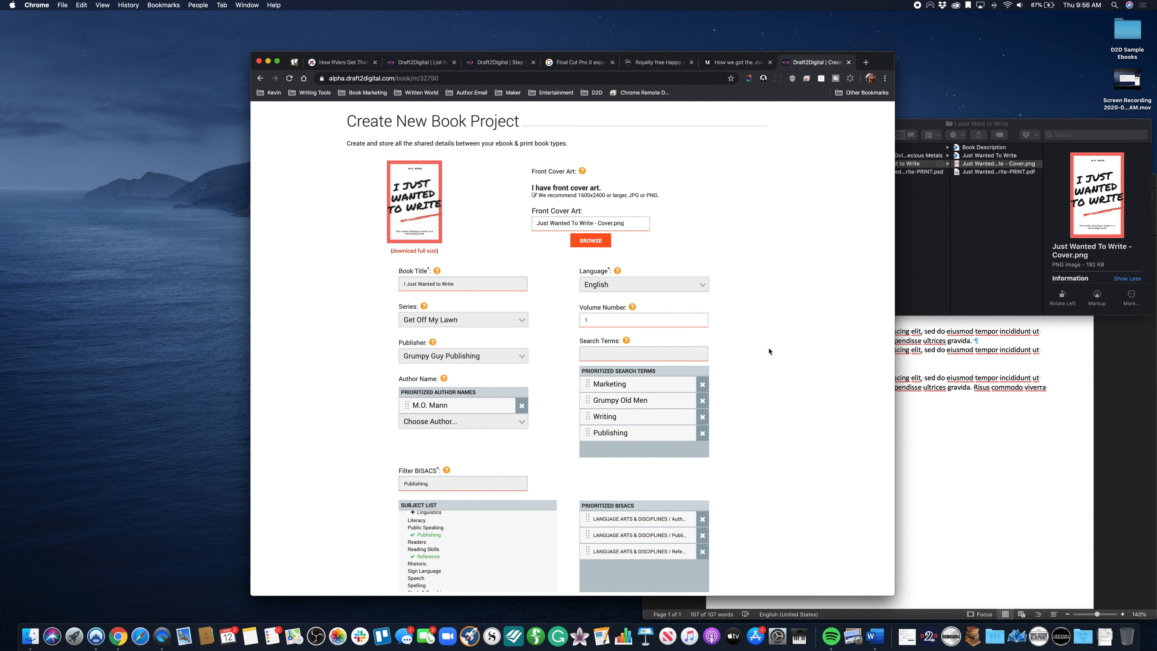
Step: Look over the project form and browse the languages offered for the book, keeping English
{"action": "scroll", "coordinate": [769, 351], "scroll_direction": "down", "scroll_amount": 5}
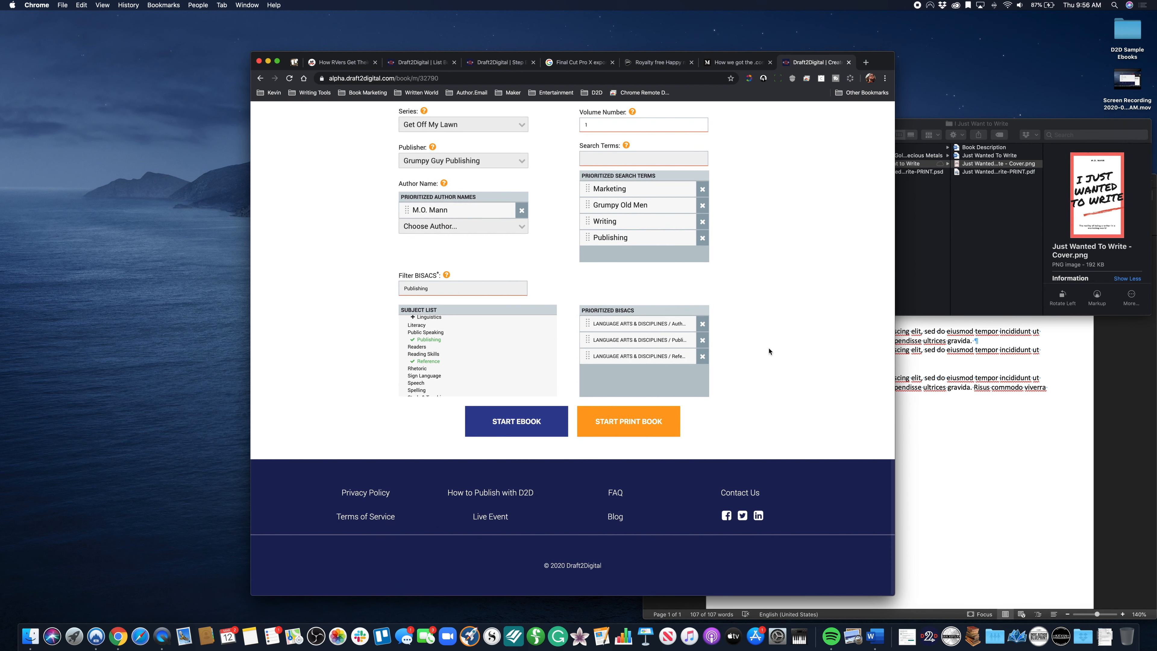
{"action": "scroll", "coordinate": [769, 351], "scroll_direction": "up", "scroll_amount": 6}
{"action": "scroll", "coordinate": [769, 351], "scroll_direction": "down", "scroll_amount": 1}
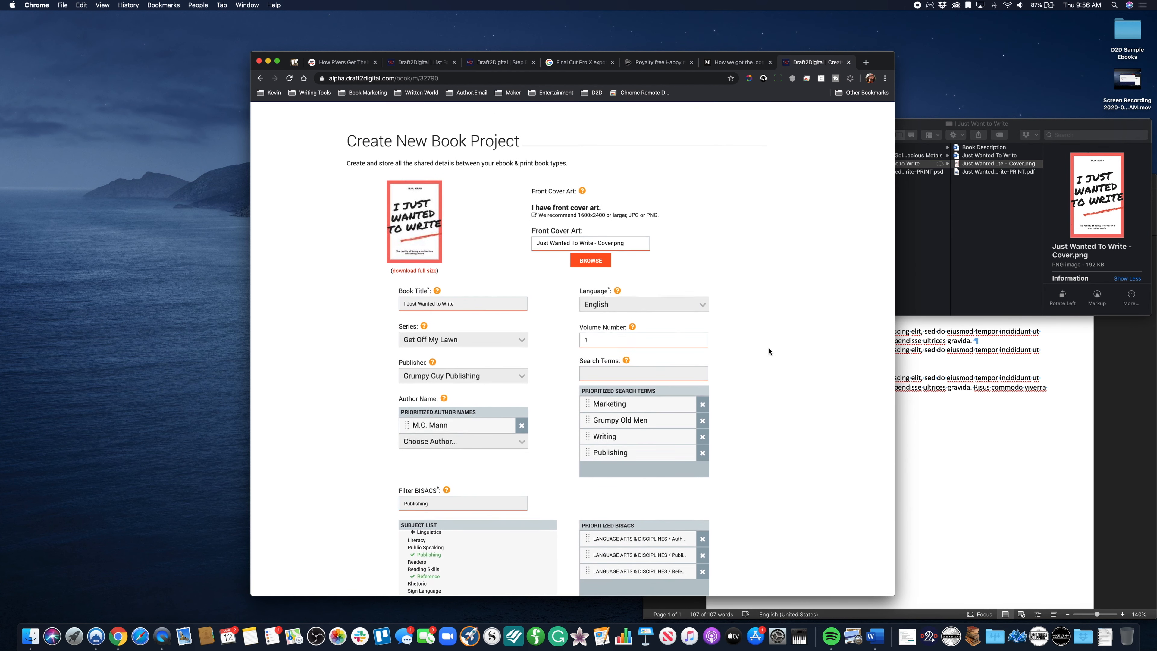
{"action": "scroll", "coordinate": [769, 351], "scroll_direction": "down", "scroll_amount": 1}
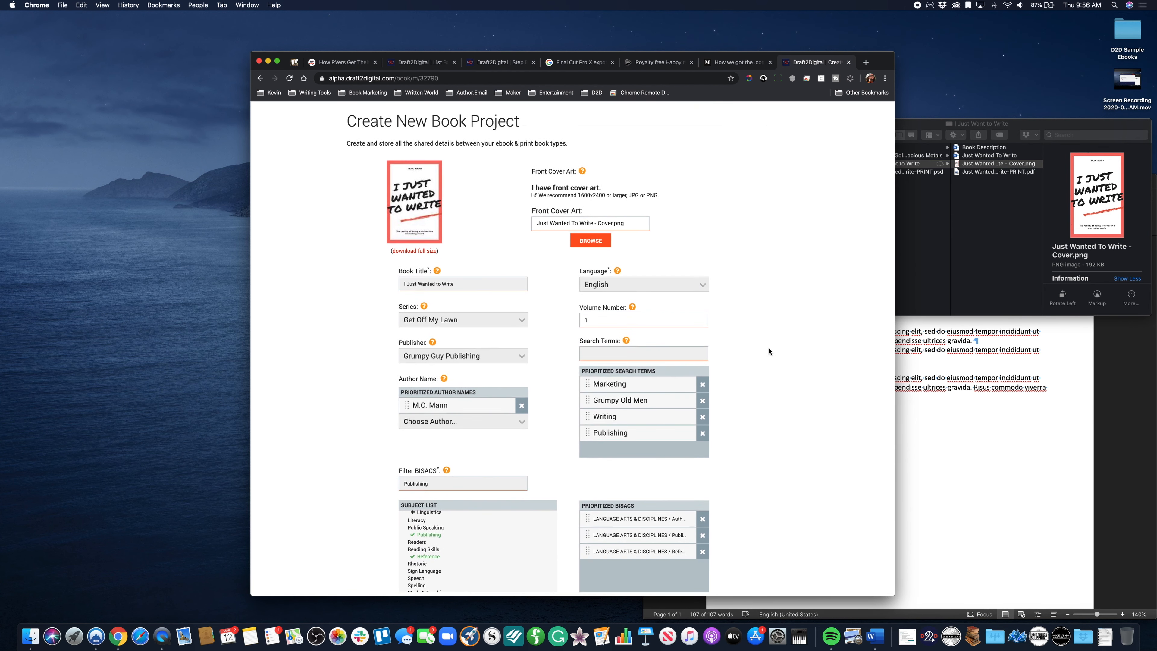
{"action": "left_click", "coordinate": [658, 285]}
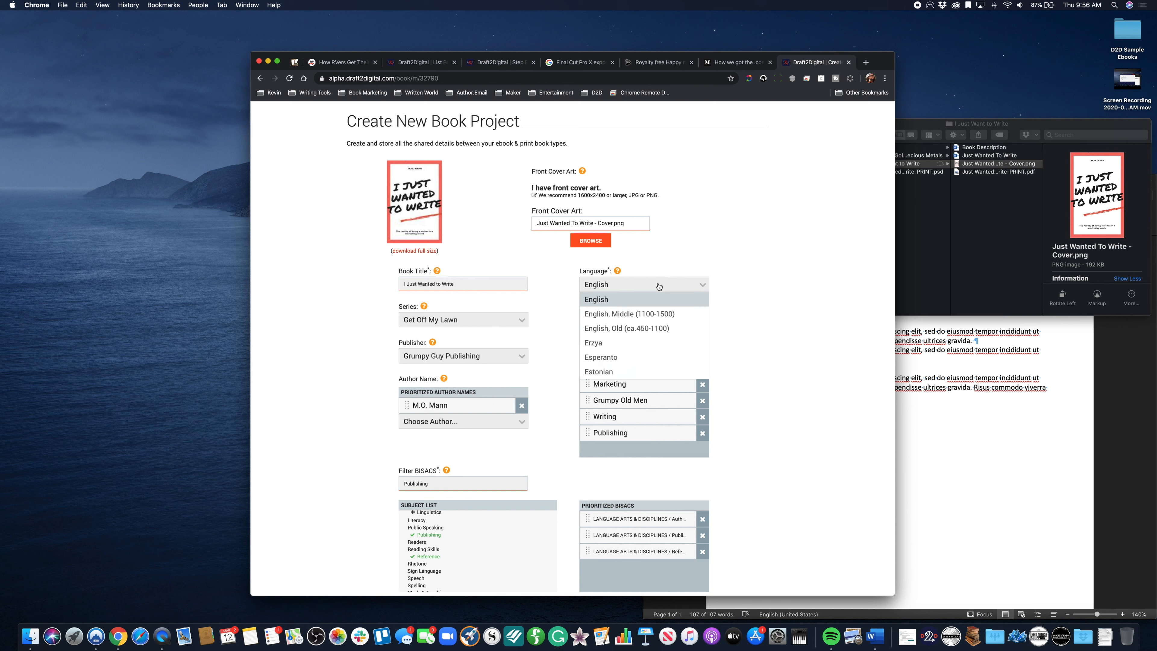
{"action": "scroll", "coordinate": [654, 337], "scroll_direction": "down", "scroll_amount": 6}
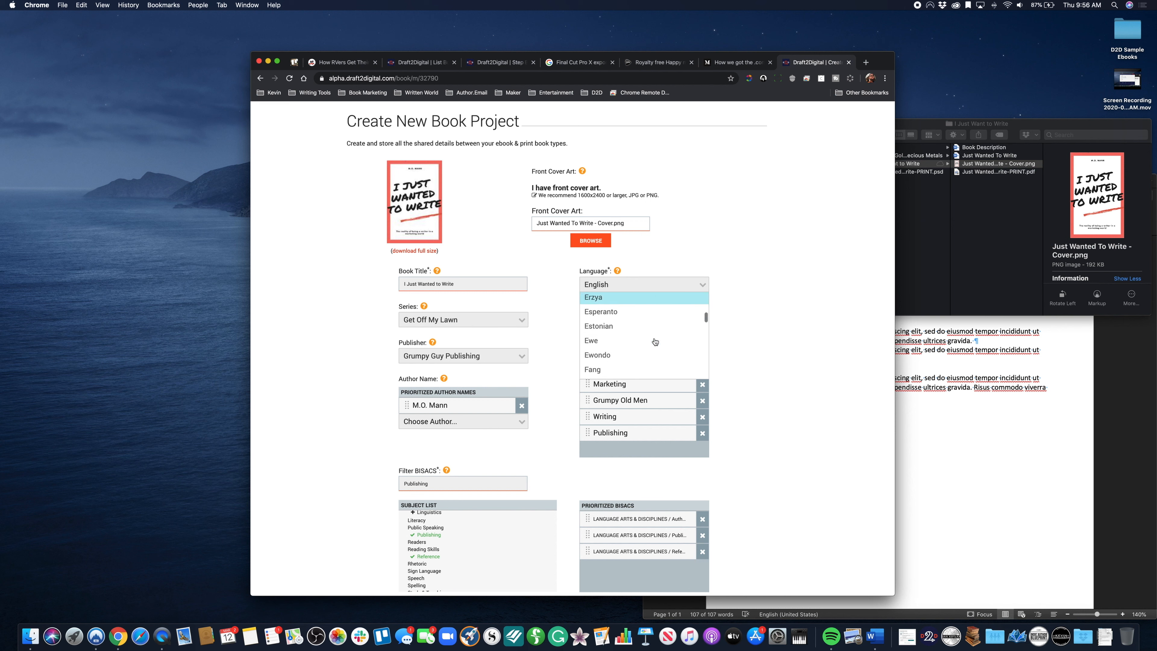
{"action": "scroll", "coordinate": [655, 342], "scroll_direction": "down", "scroll_amount": 8}
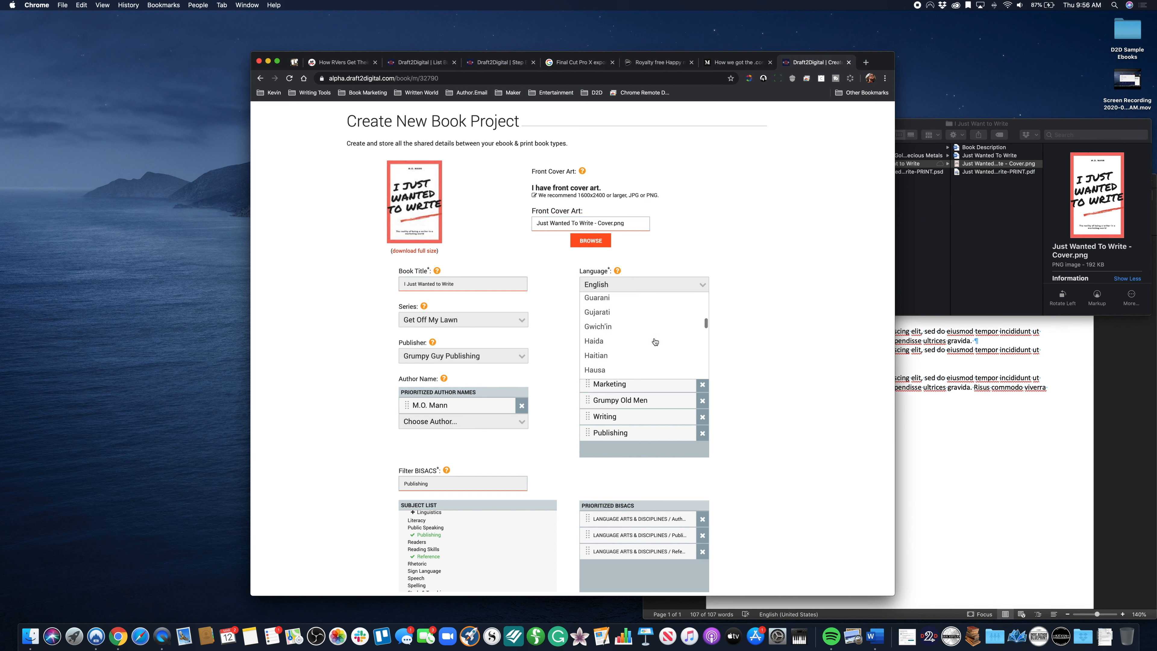
{"action": "scroll", "coordinate": [655, 341], "scroll_direction": "down", "scroll_amount": 6}
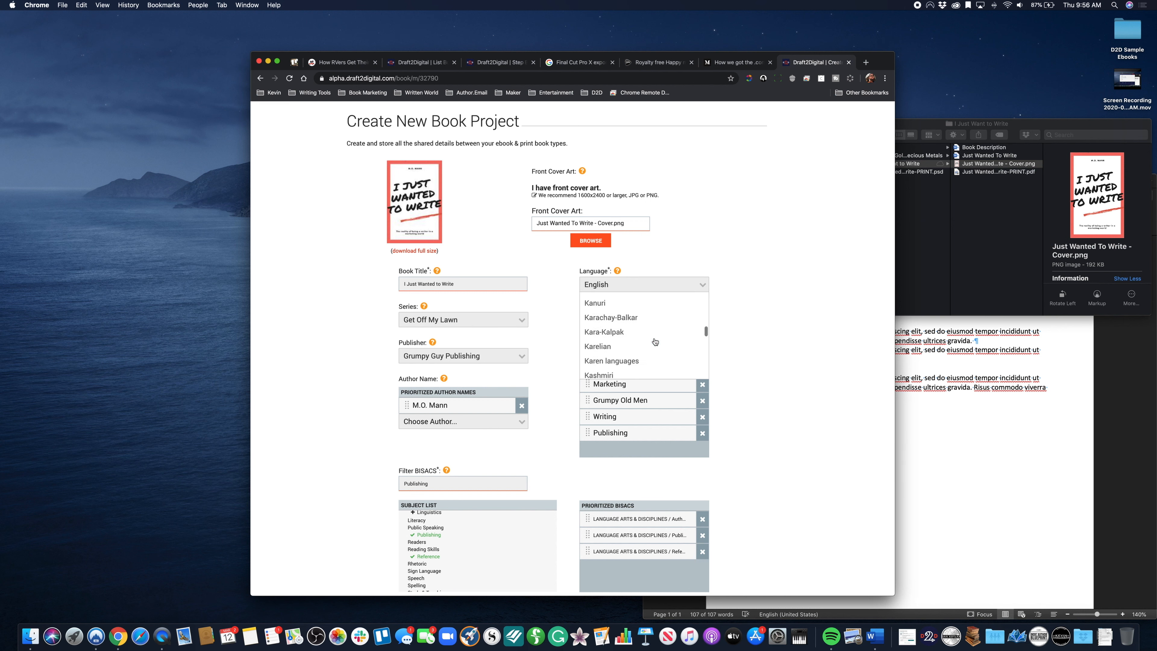
{"action": "scroll", "coordinate": [655, 342], "scroll_direction": "up", "scroll_amount": 10}
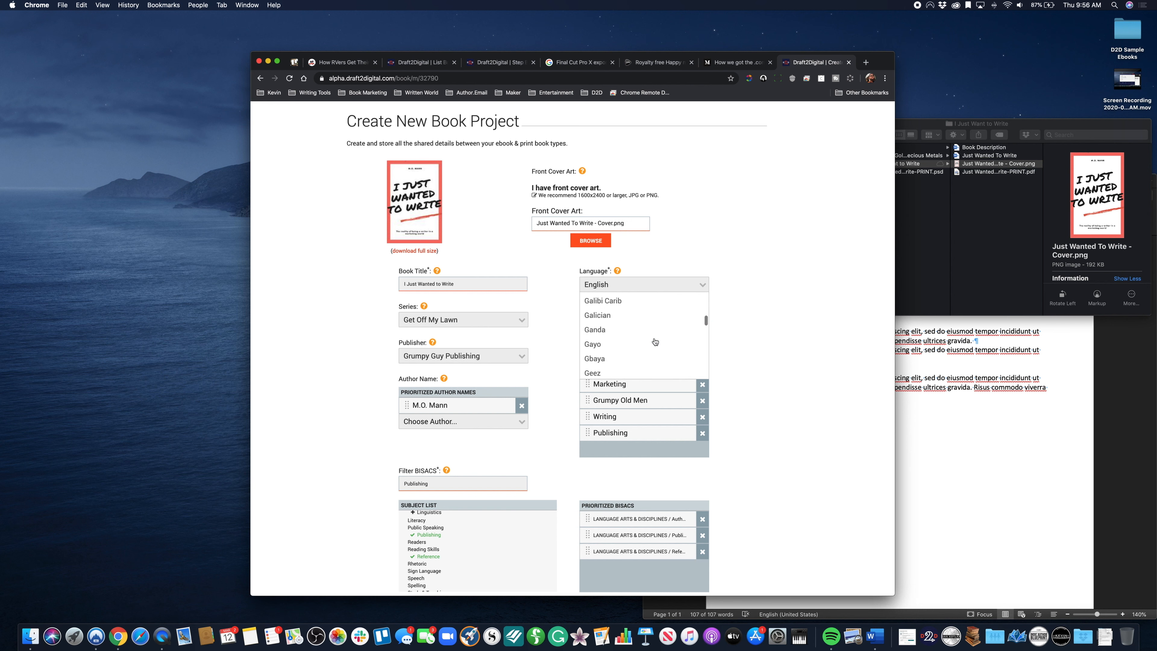
{"action": "scroll", "coordinate": [654, 342], "scroll_direction": "up", "scroll_amount": 6}
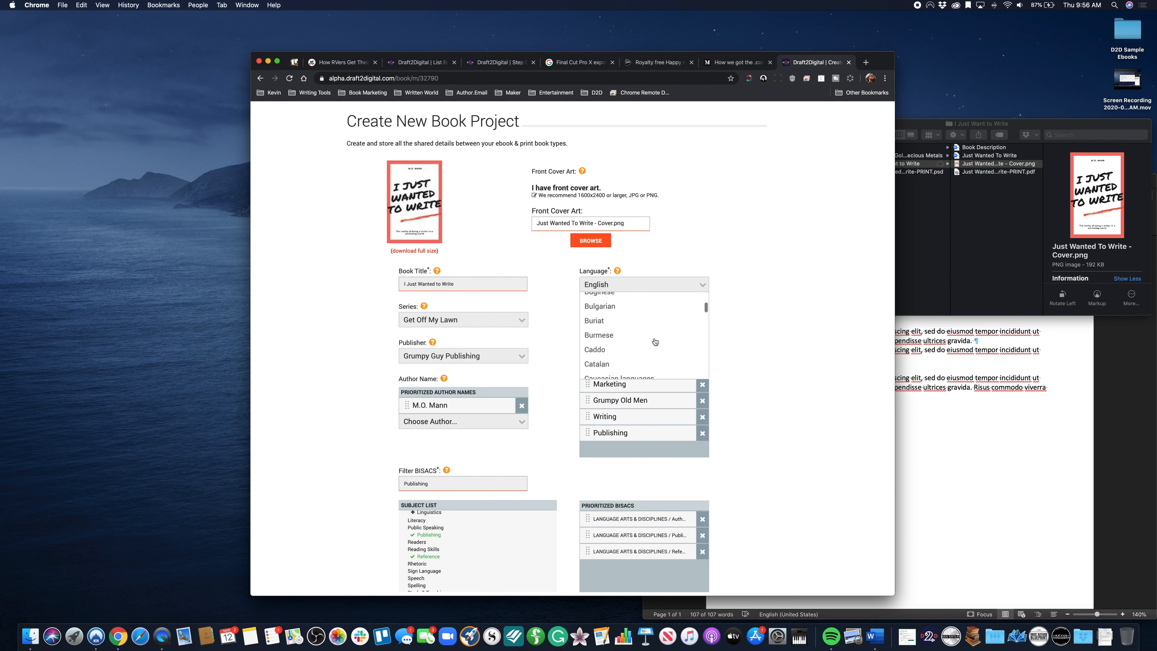
{"action": "left_click", "coordinate": [808, 278]}
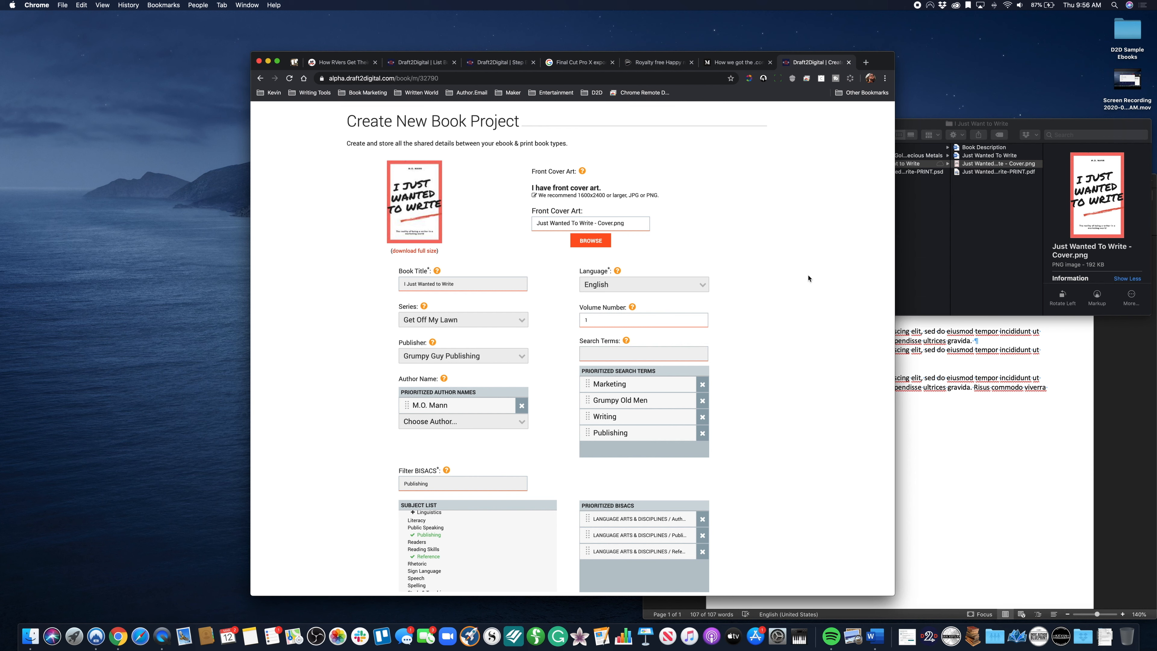
Step: Review the filled-in project details down to the options for starting an ebook or print book
{"action": "scroll", "coordinate": [808, 278], "scroll_direction": "down", "scroll_amount": 1}
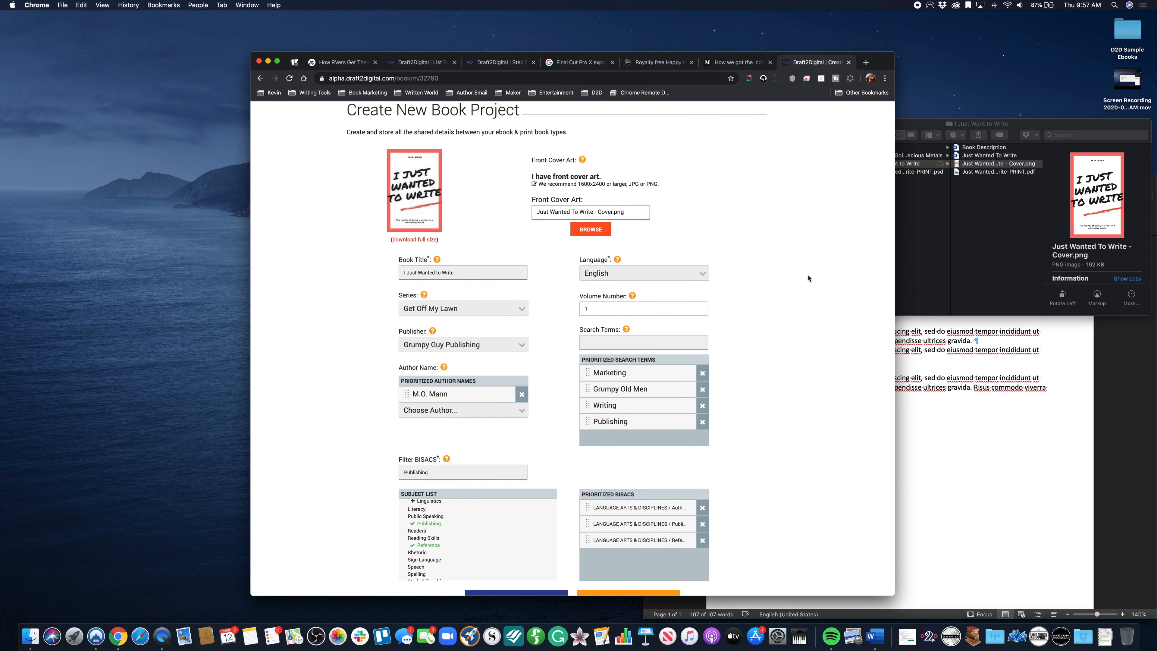
{"action": "scroll", "coordinate": [808, 278], "scroll_direction": "down", "scroll_amount": 5}
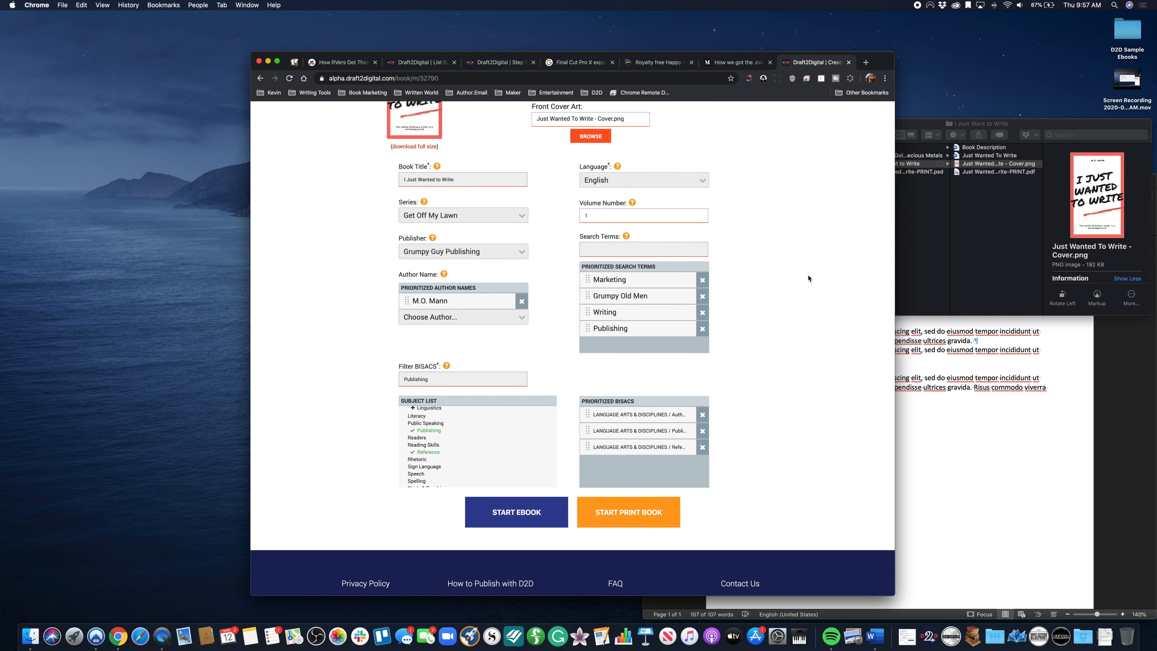
{"action": "scroll", "coordinate": [808, 279], "scroll_direction": "down", "scroll_amount": 4}
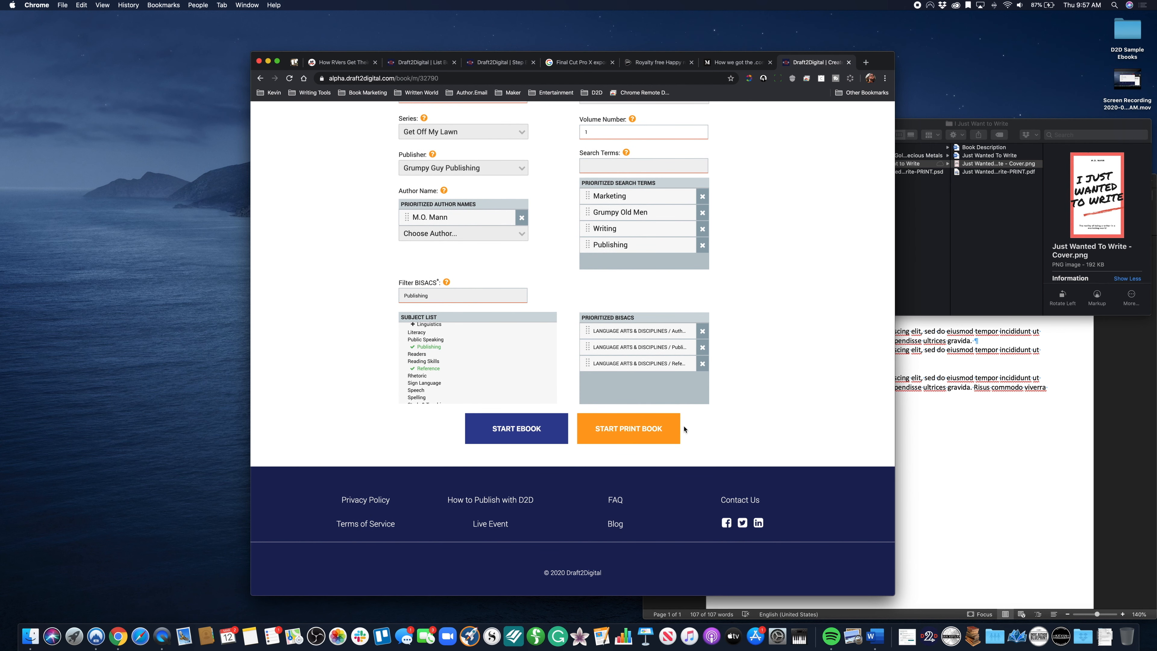
{"action": "scroll", "coordinate": [502, 430], "scroll_direction": "down", "scroll_amount": 1}
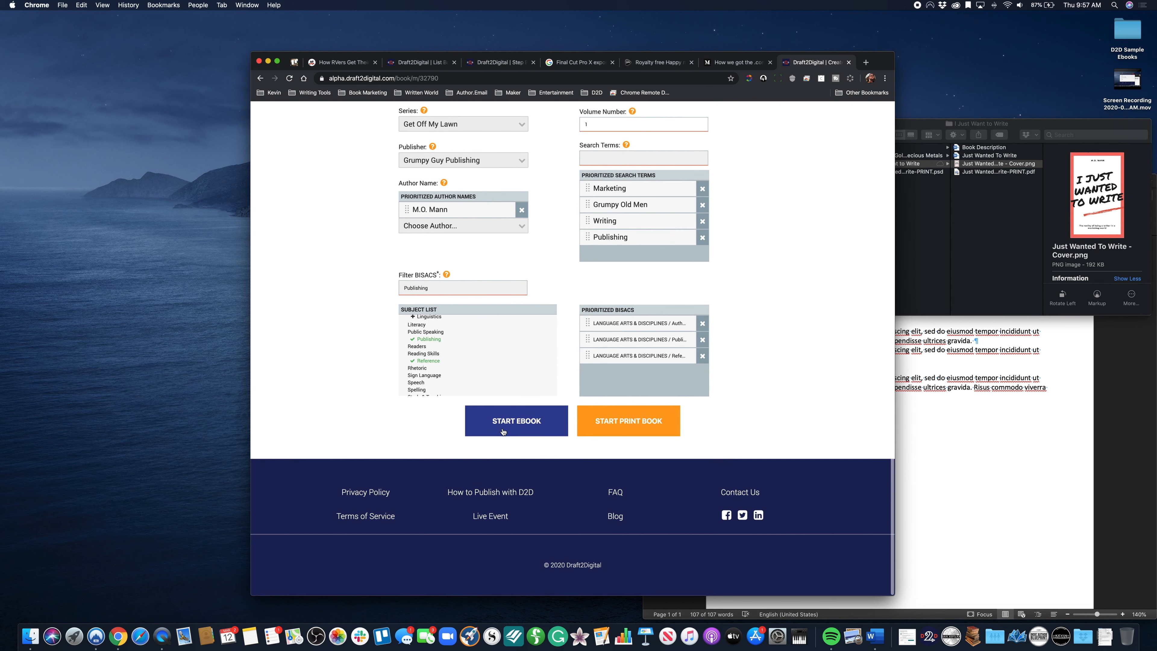